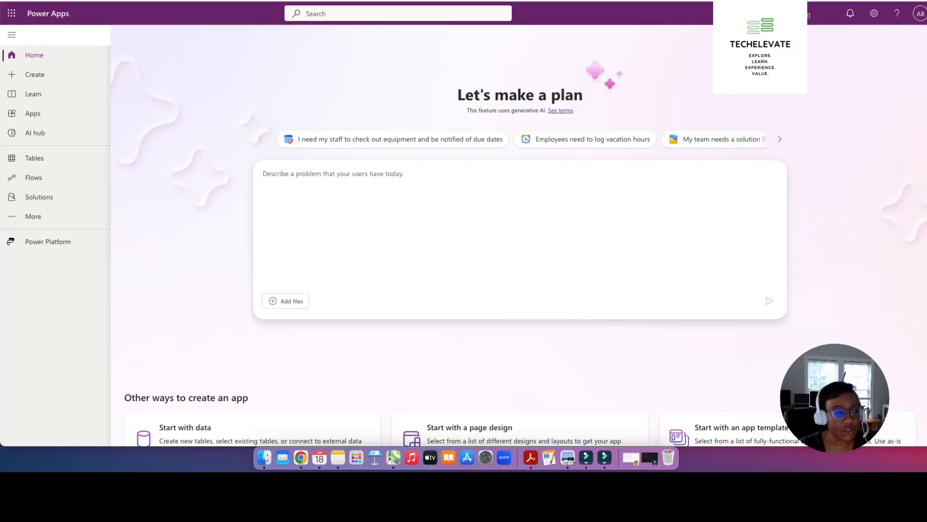
{"action": "left_click", "coordinate": [12, 13]}
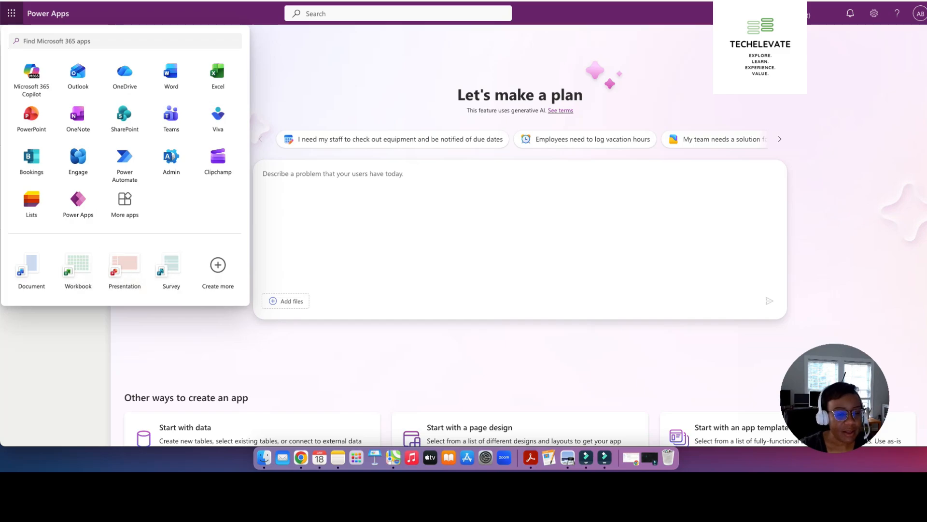
{"action": "key", "text": "Escape"}
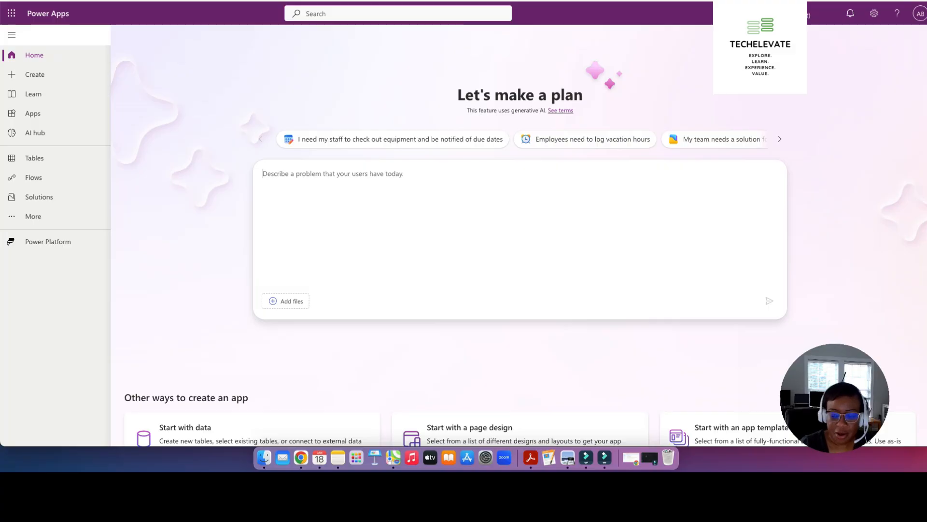
Describe the problem as "We need a better app to create a timesheet application so that employees can enter their time sufficiently on a daily basis."
{"action": "type", "text": "We need a b"}
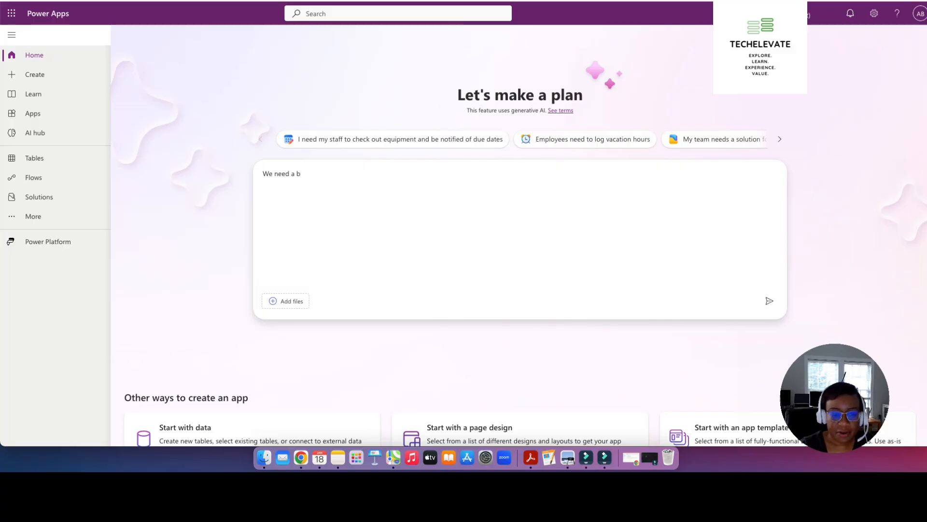
{"action": "type", "text": "etter app to"}
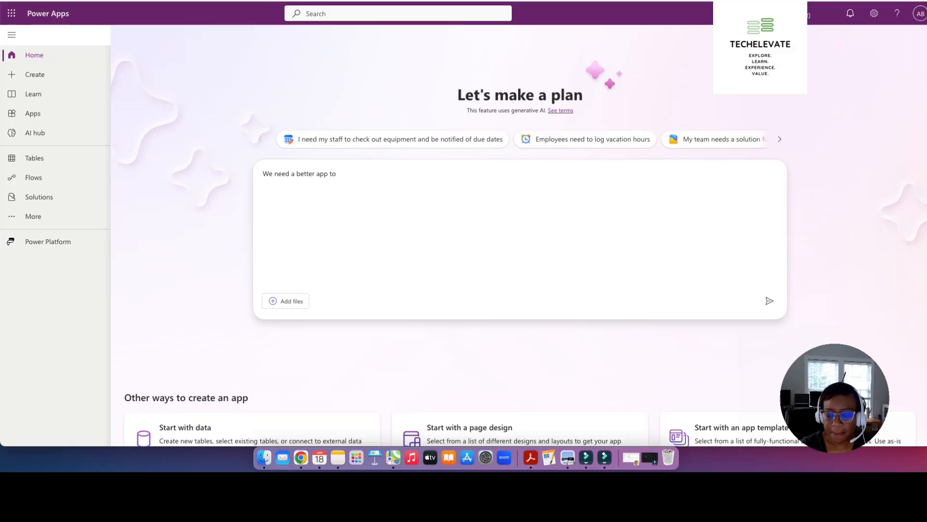
{"action": "type", "text": " create a timesh"}
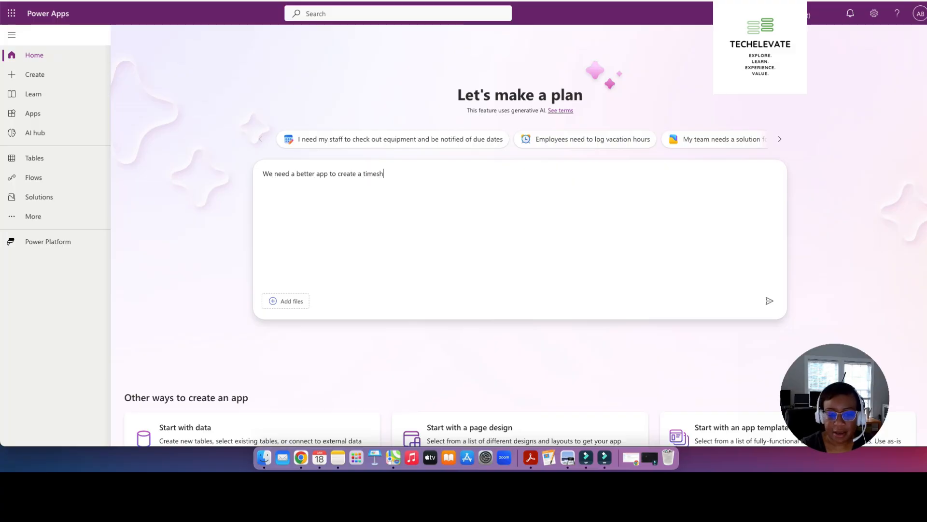
{"action": "type", "text": "eet application so"}
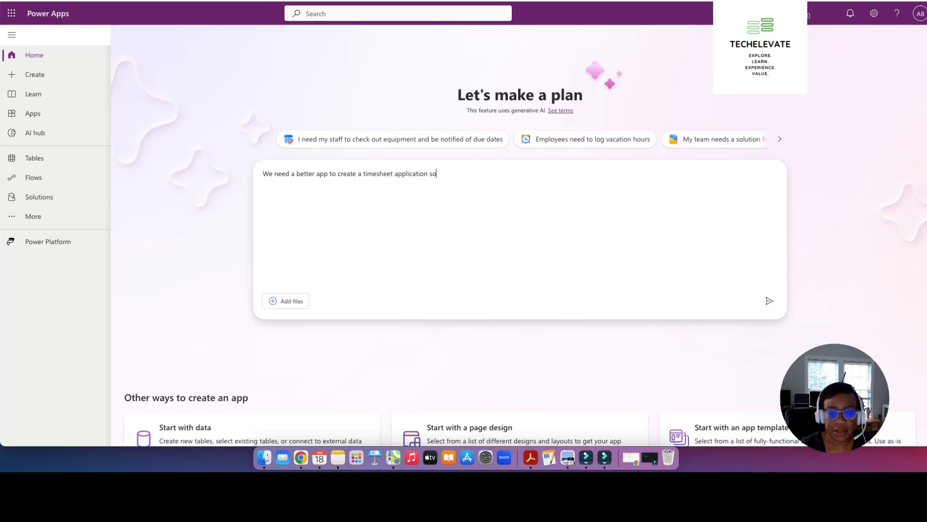
{"action": "type", "text": " that emplo"}
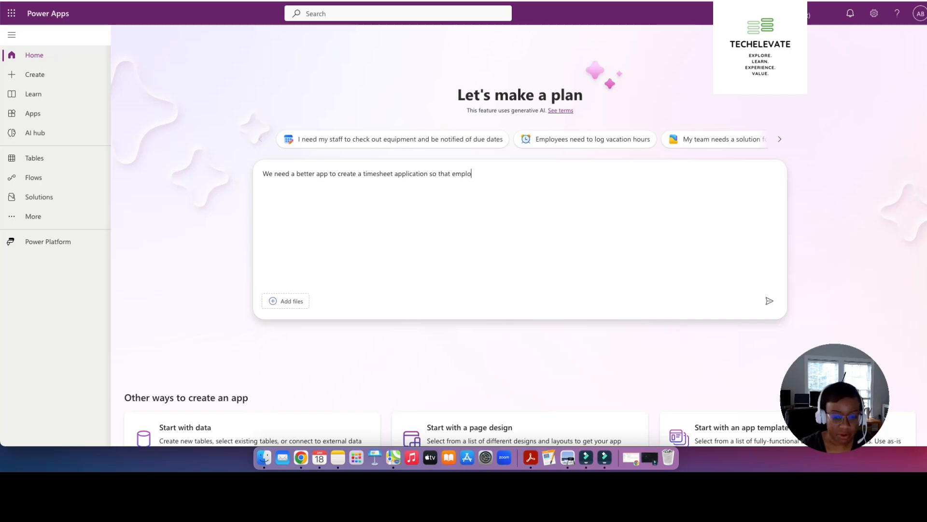
{"action": "type", "text": "yees can"}
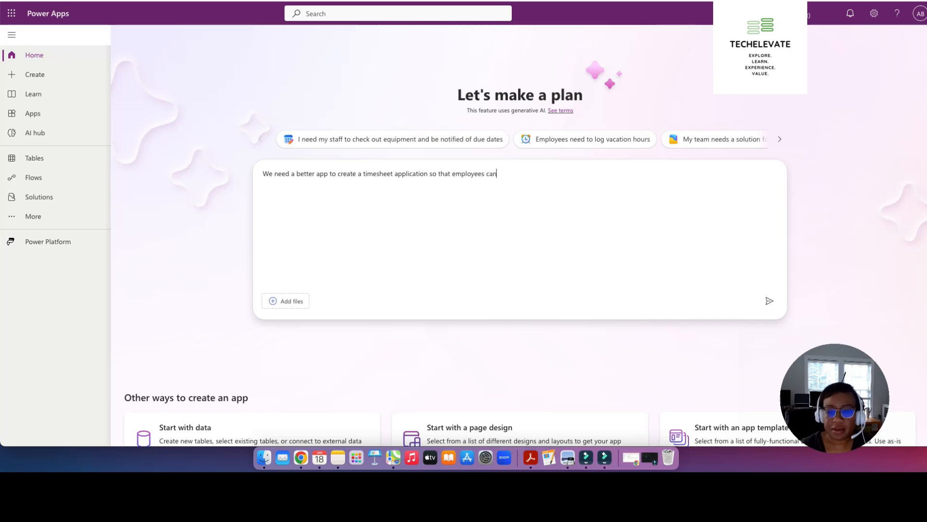
{"action": "type", "text": " enter their time sufficient"}
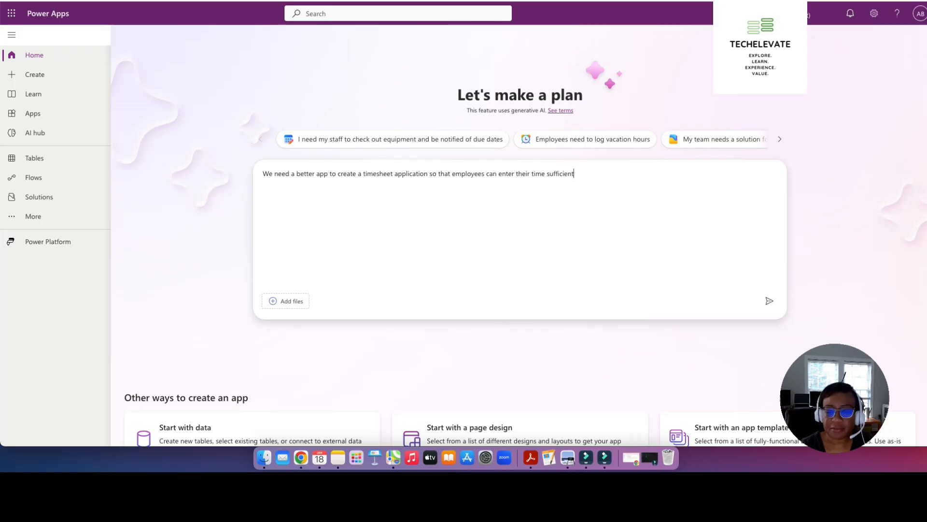
{"action": "type", "text": "ly on a daily basis."}
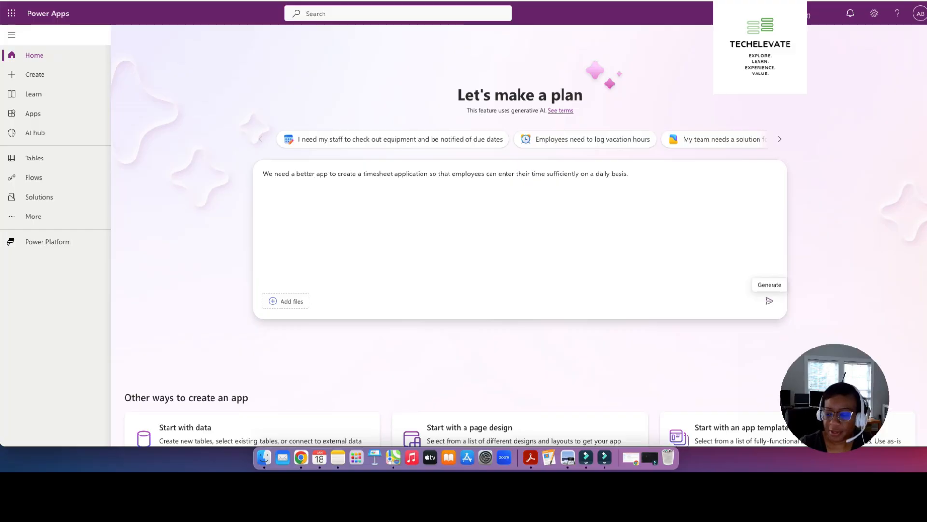
Generate the plan in a new developer environment and accept the user requirements proposed for the Employee and Manager roles
{"action": "left_click", "coordinate": [769, 300]}
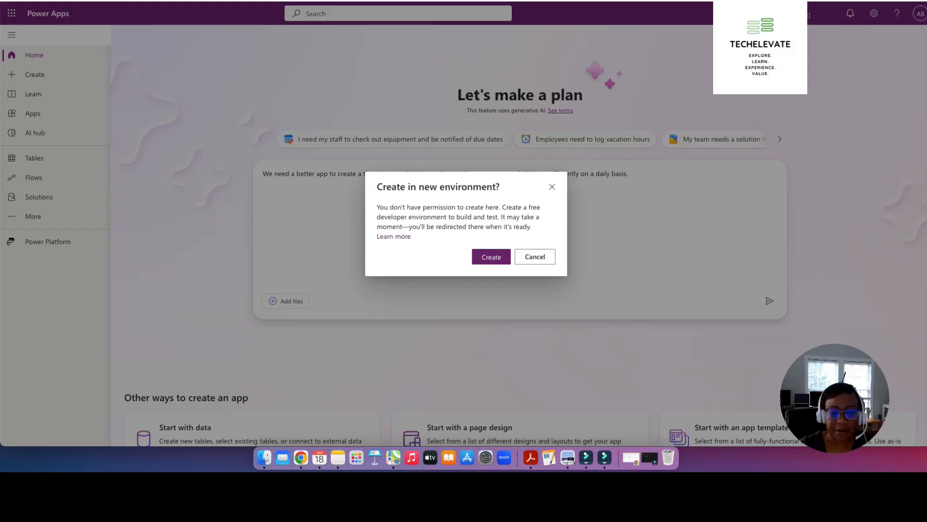
{"action": "left_click", "coordinate": [491, 257]}
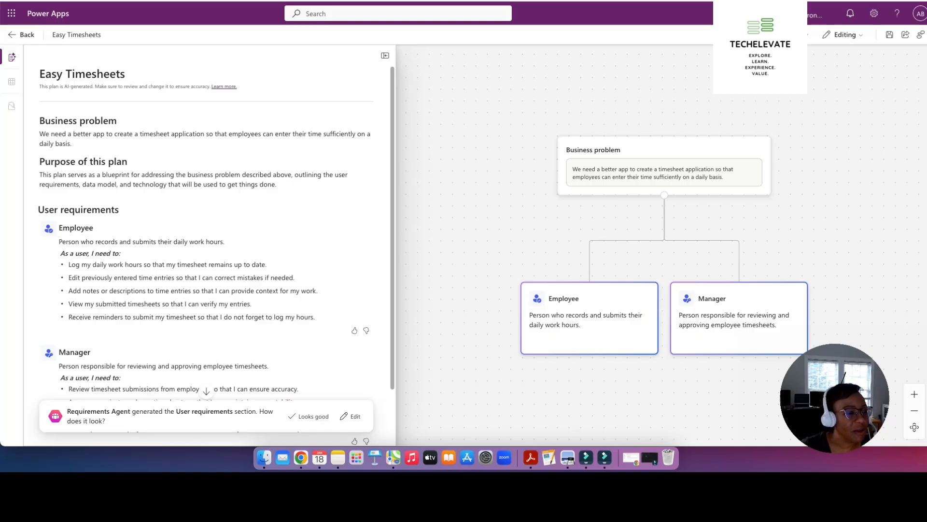
{"action": "scroll", "coordinate": [207, 242], "scroll_direction": "down", "scroll_amount": 2}
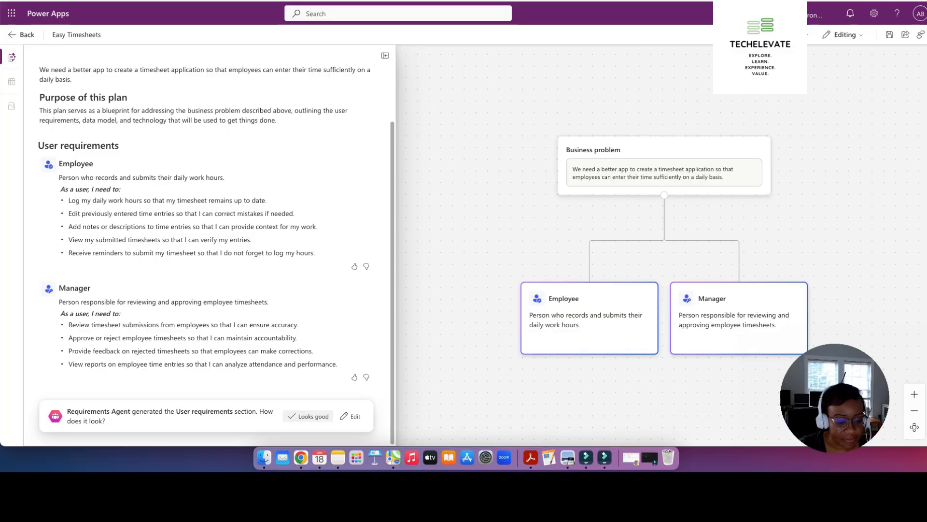
{"action": "left_click", "coordinate": [308, 416]}
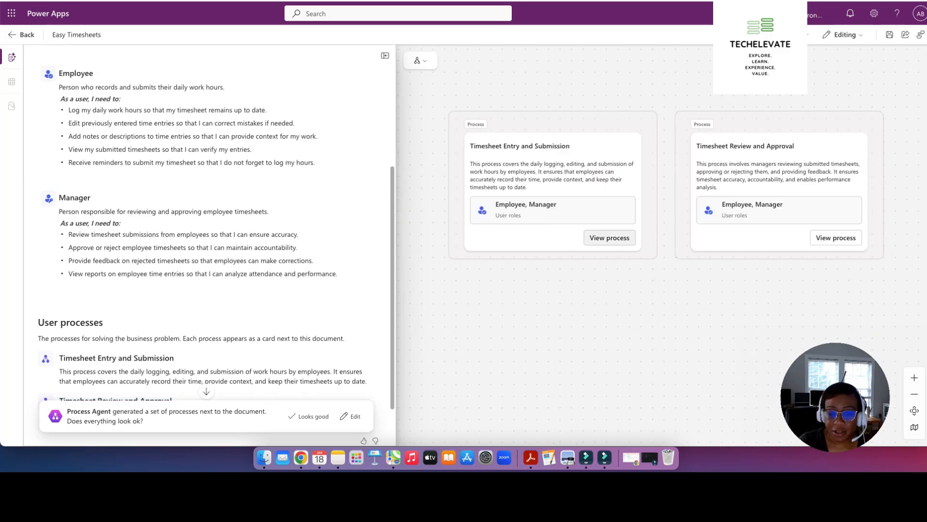
View the Timesheet Entry and Submission process diagram and accept the user processes proposed by the Process Agent
{"action": "left_click", "coordinate": [610, 238]}
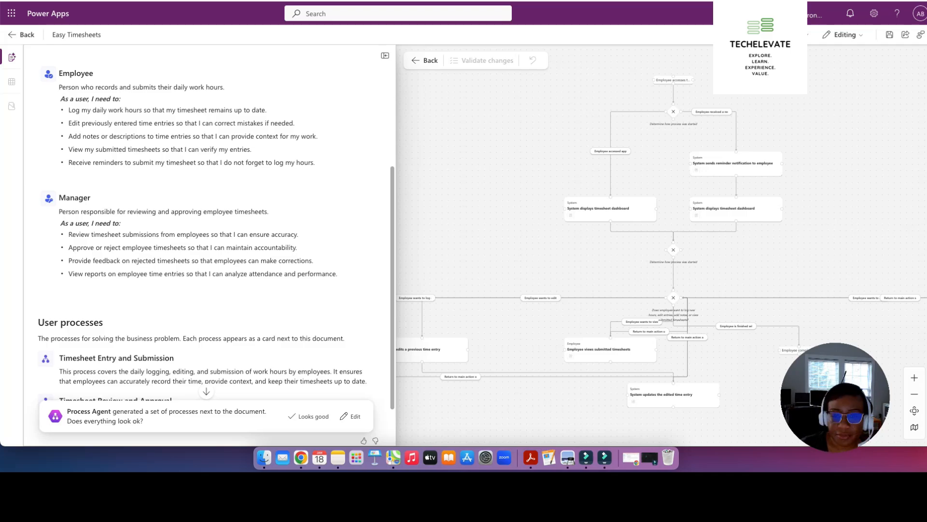
{"action": "left_click", "coordinate": [425, 60]}
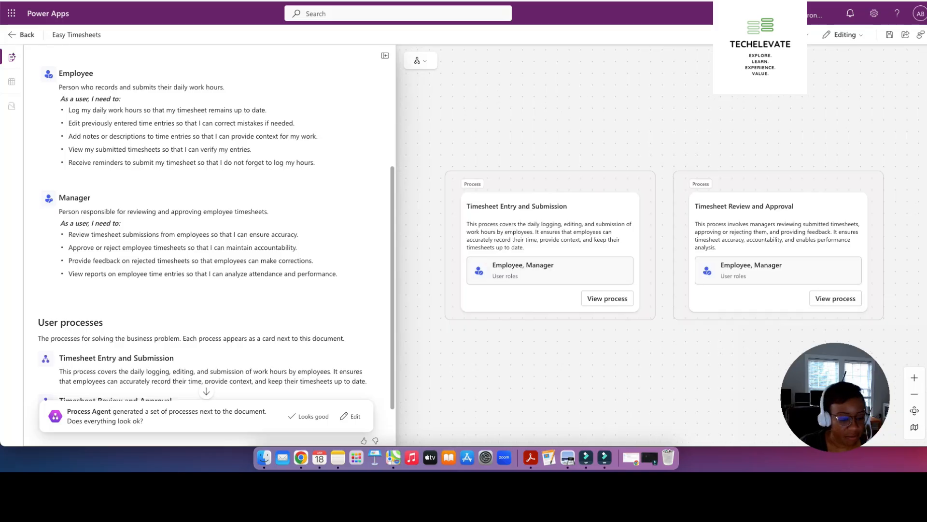
{"action": "left_click", "coordinate": [308, 416]}
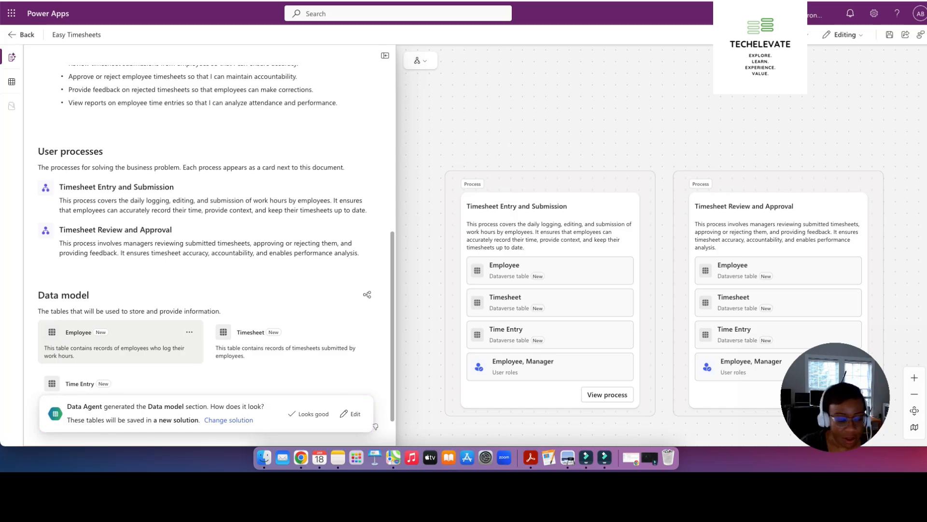
Review the proposed Employee, Timesheet and Time Entry tables and accept the data model
{"action": "scroll", "coordinate": [121, 340], "scroll_direction": "down", "scroll_amount": 2}
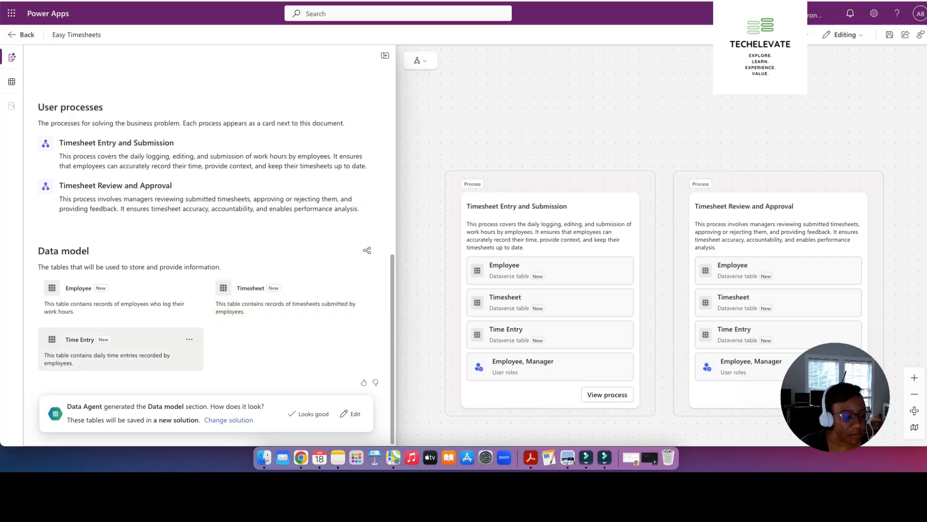
{"action": "double_click", "coordinate": [308, 414]}
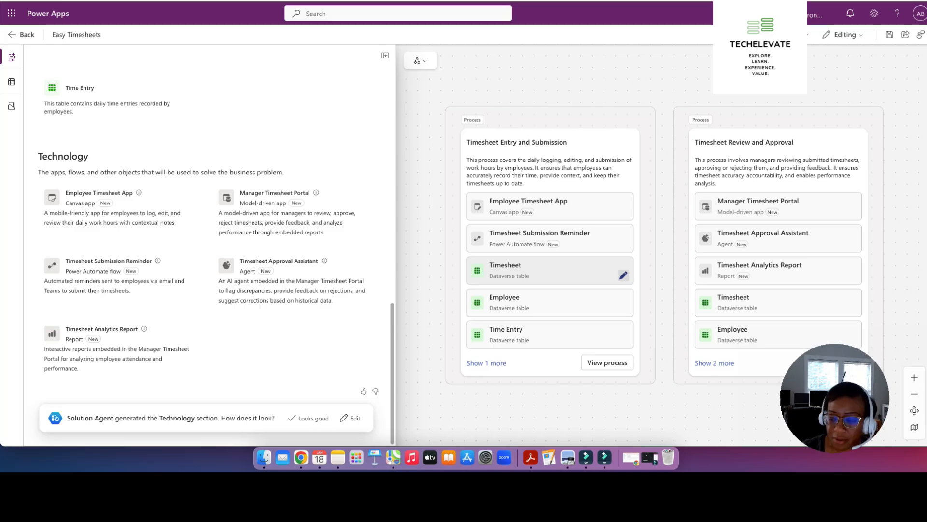
Open the data model from the Timesheet table, check the additional columns of the Timesheet and Employee tables, and return to the plan
{"action": "left_click", "coordinate": [623, 274]}
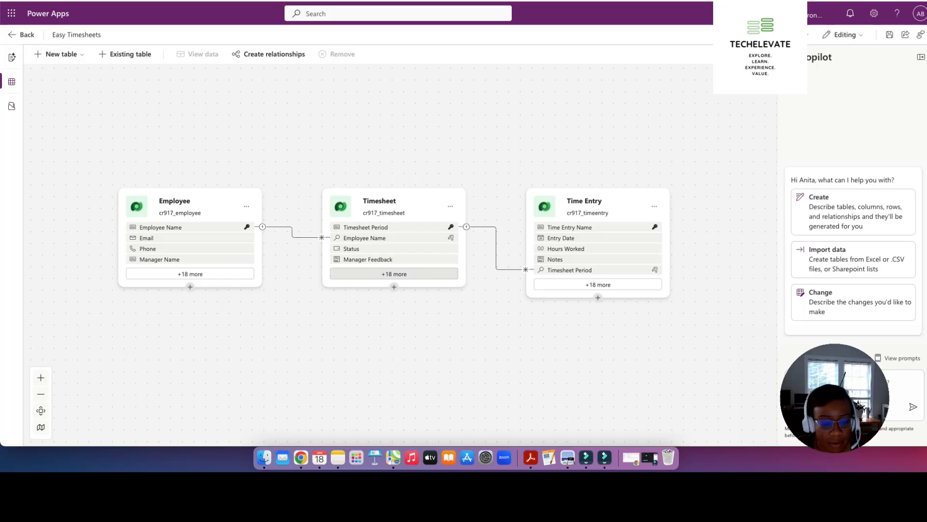
{"action": "left_click", "coordinate": [394, 274]}
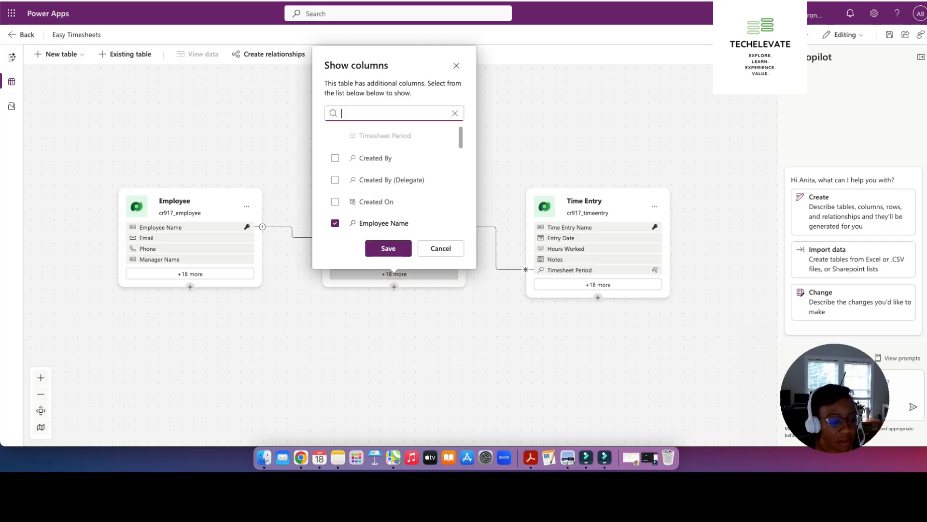
{"action": "left_click", "coordinate": [191, 273]}
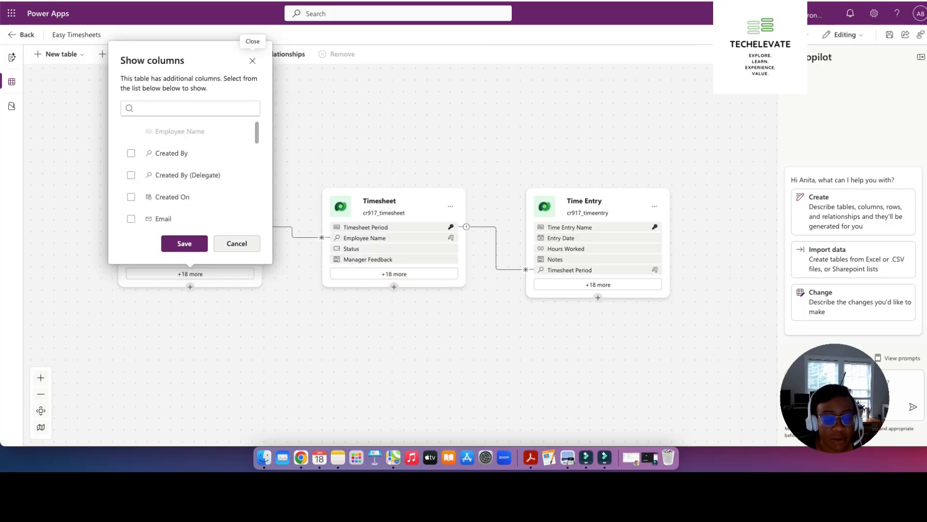
{"action": "left_click", "coordinate": [252, 61]}
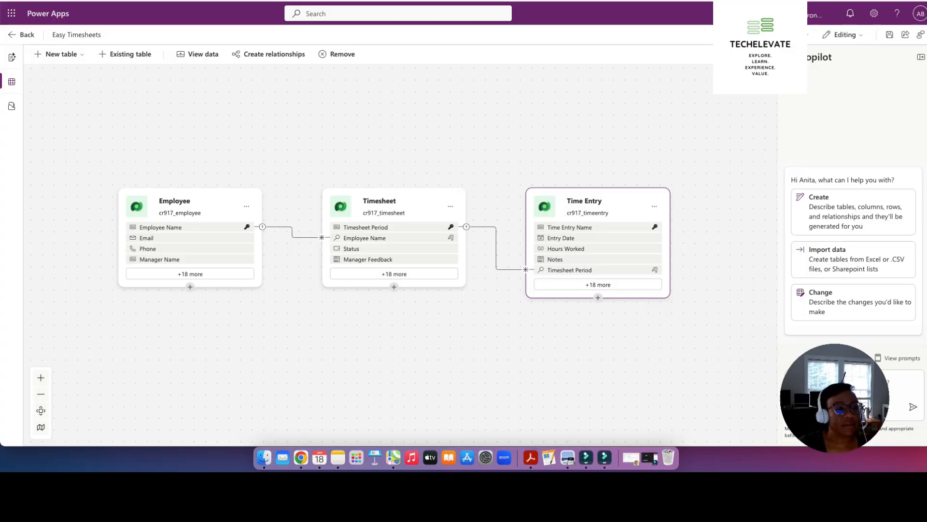
{"action": "left_click", "coordinate": [21, 35]}
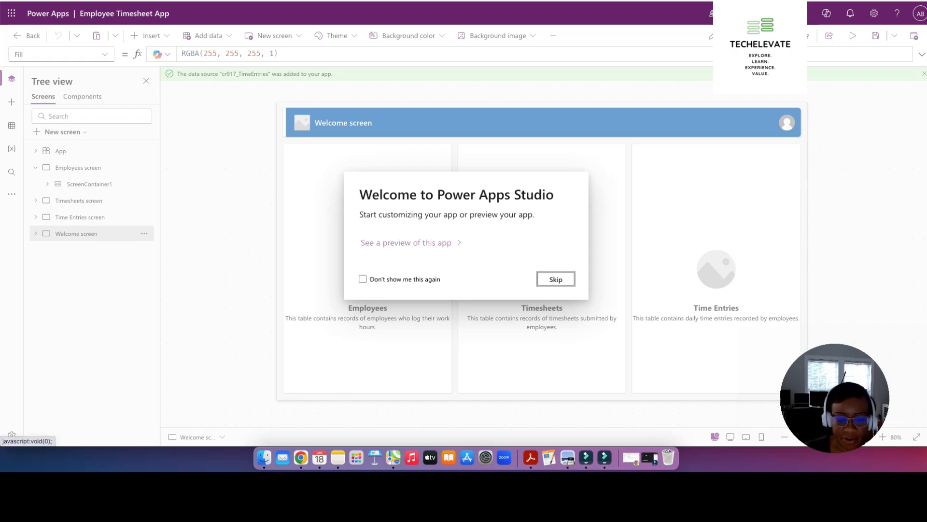
Preview the Employee Timesheet App, return to the editor and dismiss the testing tip
{"action": "left_click", "coordinate": [406, 242]}
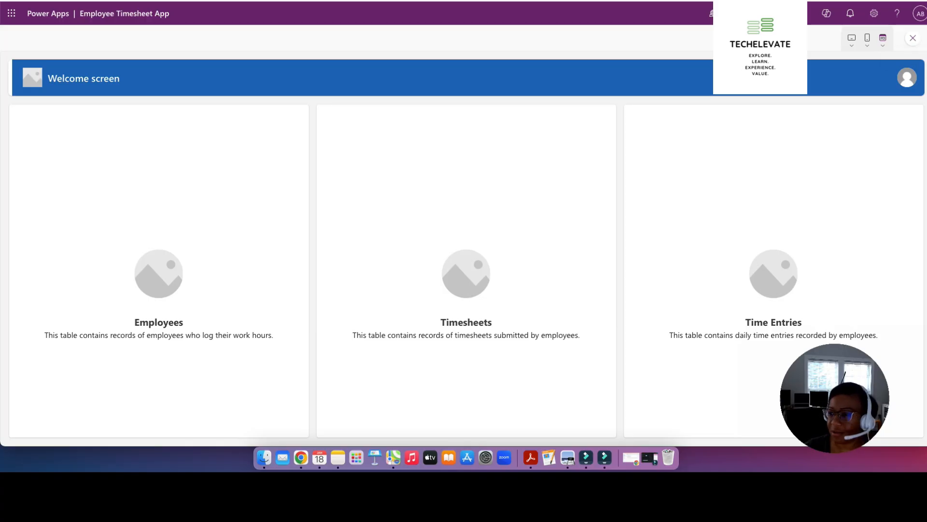
{"action": "key", "text": "Escape"}
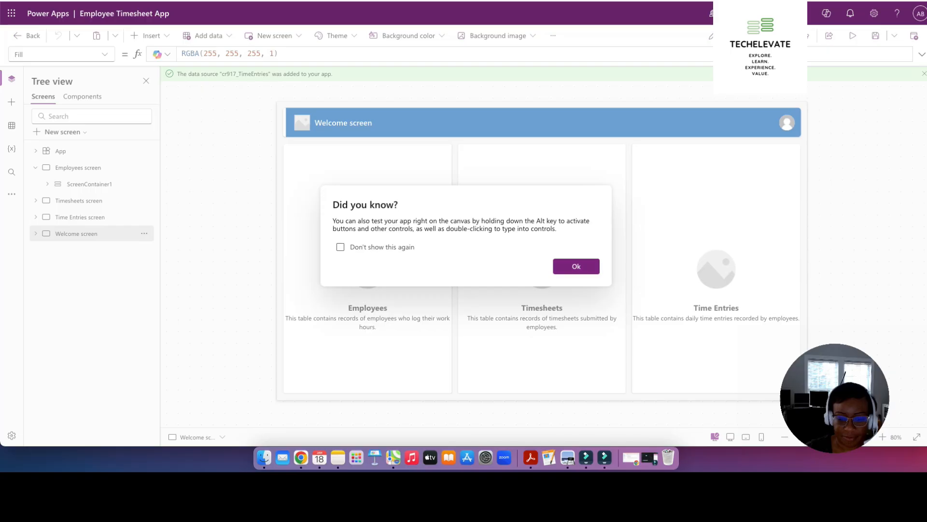
{"action": "left_click", "coordinate": [577, 266]}
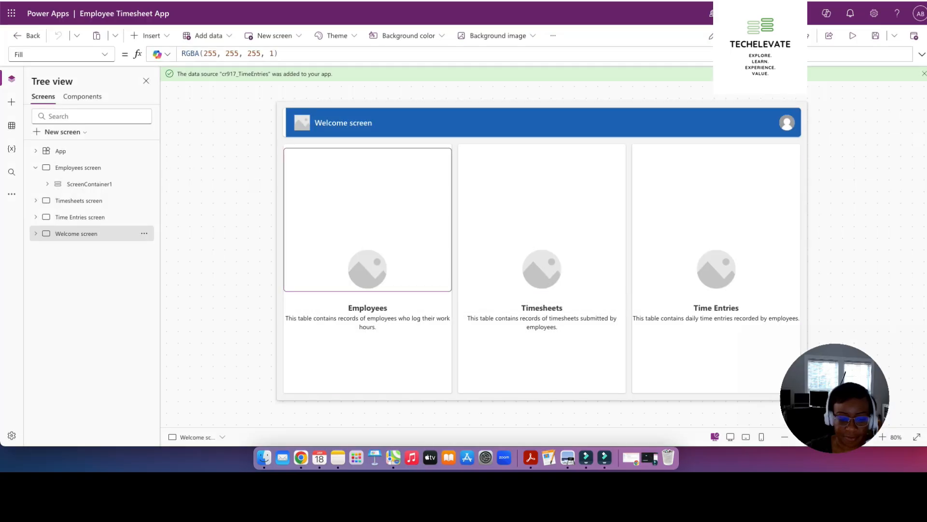
Open the stock images for replacing the placeholder picture on the Welcome screen's Employees card
{"action": "left_click", "coordinate": [368, 269]}
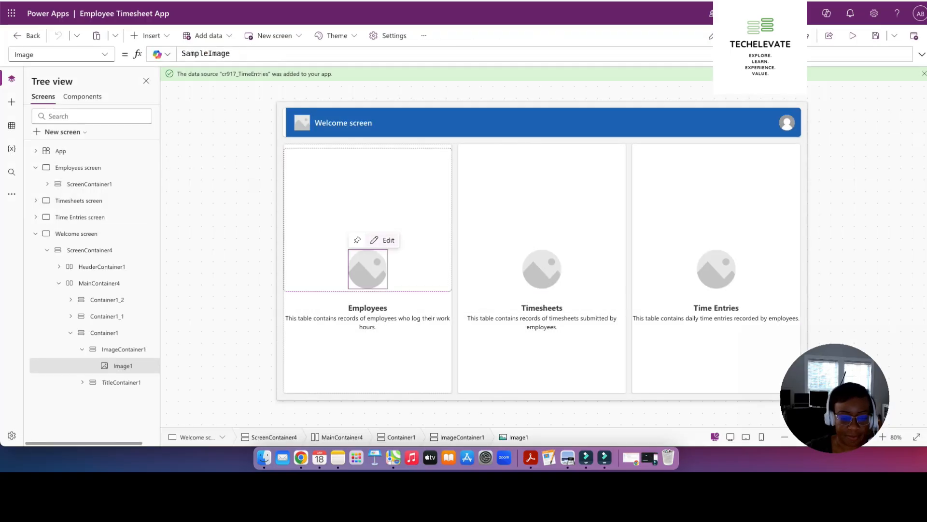
{"action": "left_click", "coordinate": [384, 240]}
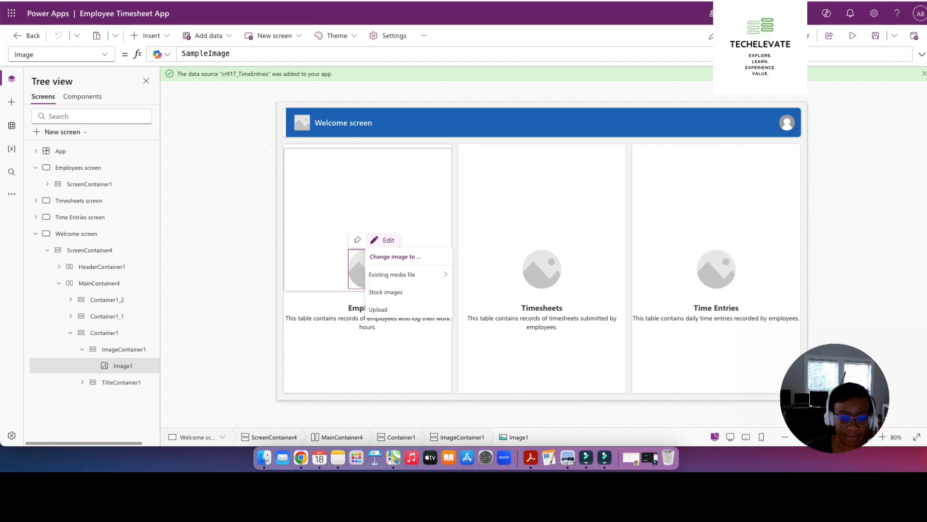
{"action": "left_click", "coordinate": [386, 292]}
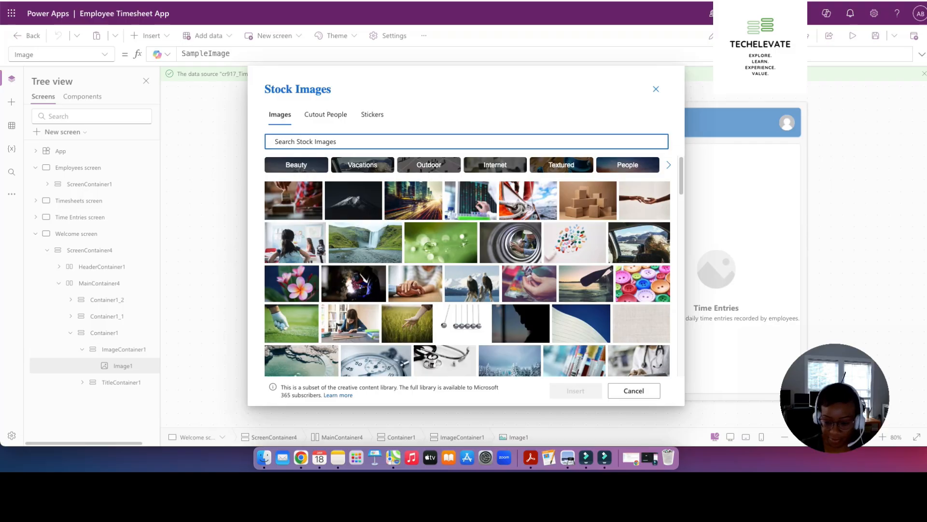
Search the stock images for "entry" and "data entry"
{"action": "type", "text": "entry"}
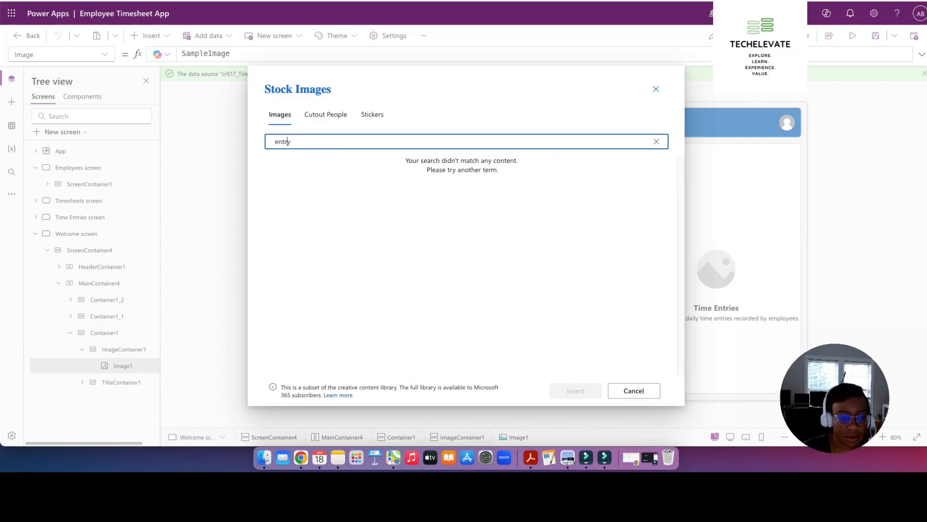
{"action": "key", "text": "super+a"}
{"action": "type", "text": "data entry"}
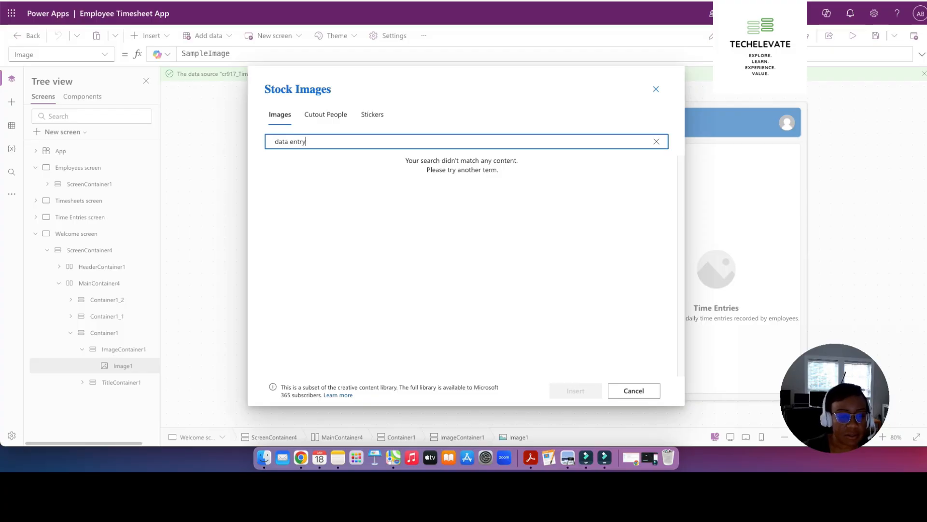
{"action": "key", "text": "super+a"}
{"action": "key", "text": "Tab"}
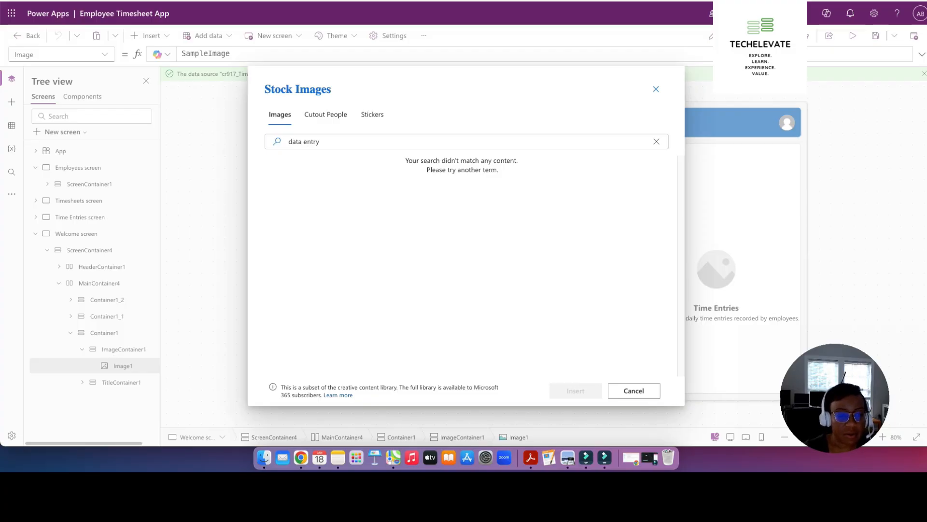
{"action": "left_click", "coordinate": [298, 142]}
{"action": "key", "text": "Return"}
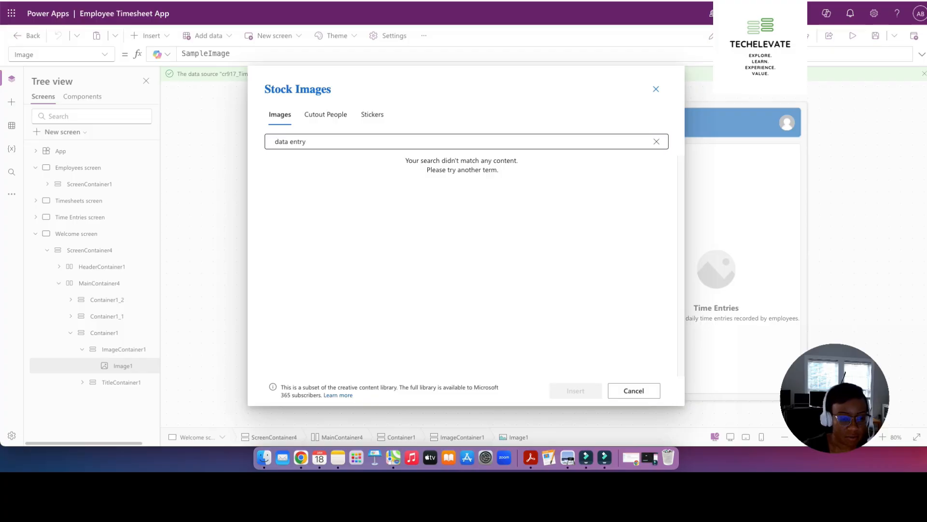
Search the stock images for "typing" and insert the photo of hands typing on a laptop as the Employees card's picture
{"action": "triple_click", "coordinate": [297, 142]}
{"action": "type", "text": "typogra"}
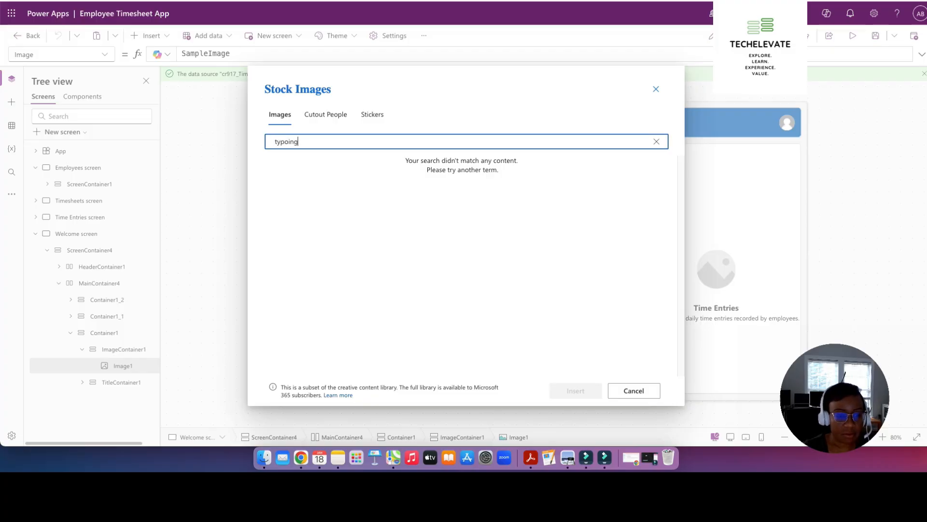
{"action": "key", "text": "BackSpace"}
{"action": "key", "text": "BackSpace"}
{"action": "key", "text": "BackSpace"}
{"action": "key", "text": "BackSpace"}
{"action": "type", "text": "ing"}
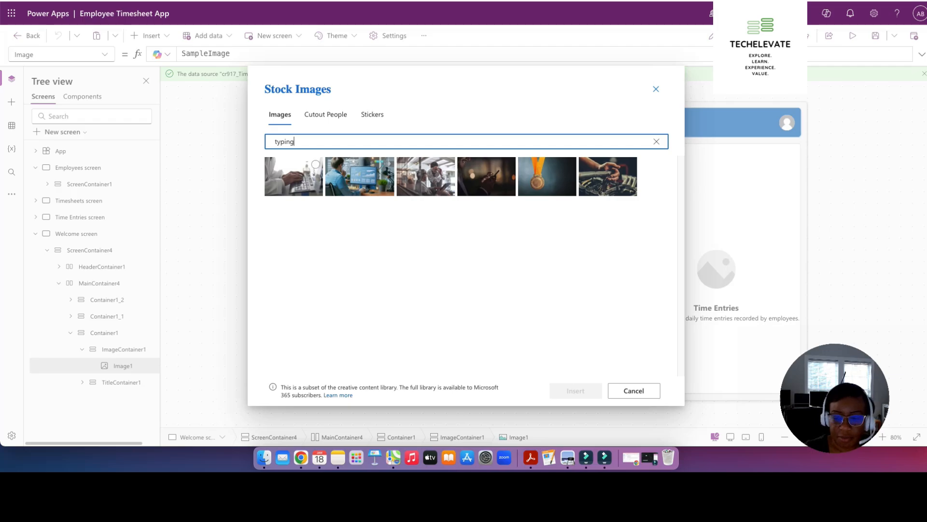
{"action": "left_click", "coordinate": [293, 176]}
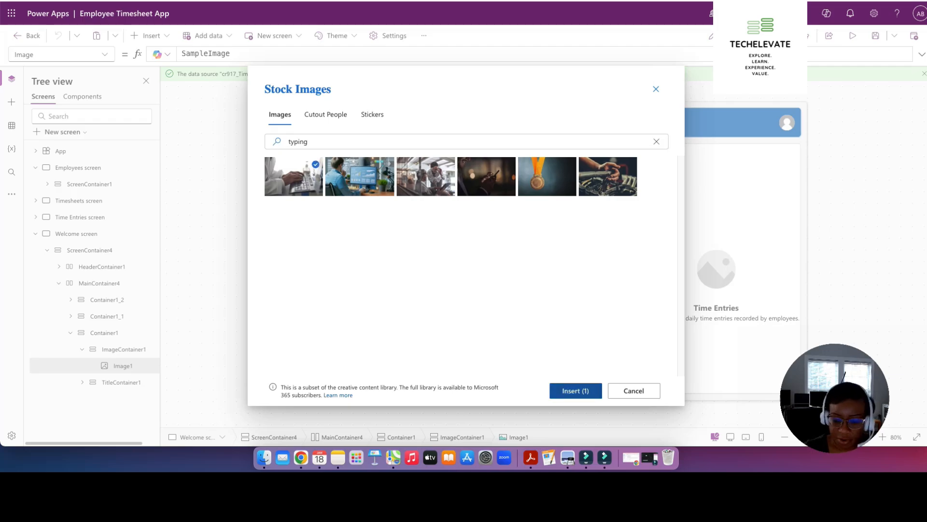
{"action": "left_click", "coordinate": [576, 390]}
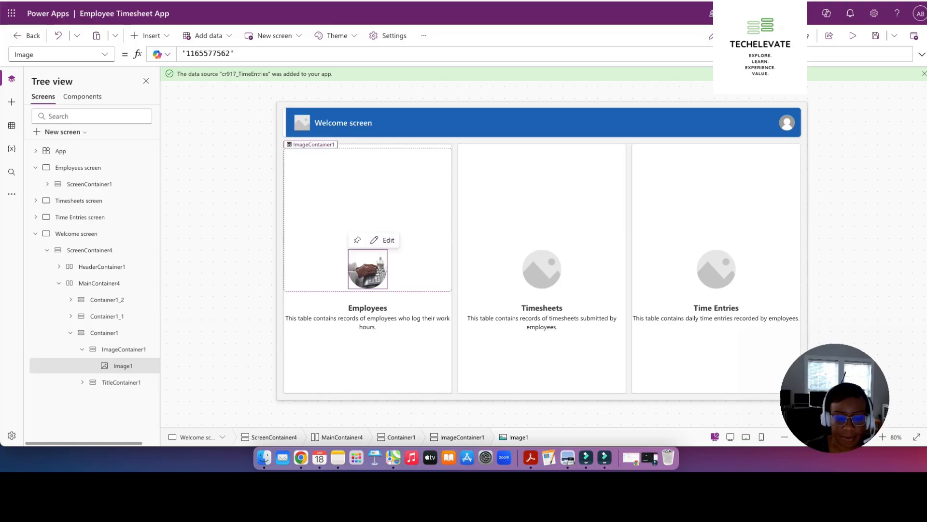
{"action": "left_click", "coordinate": [406, 226]}
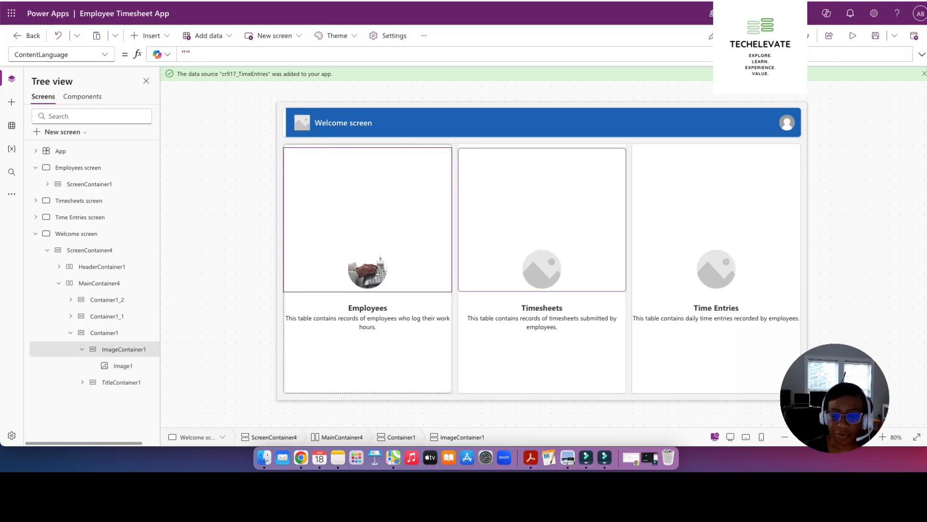
Replace the Timesheets card's placeholder picture with the black watch-face stock image found by searching for "clock"
{"action": "left_click", "coordinate": [541, 269]}
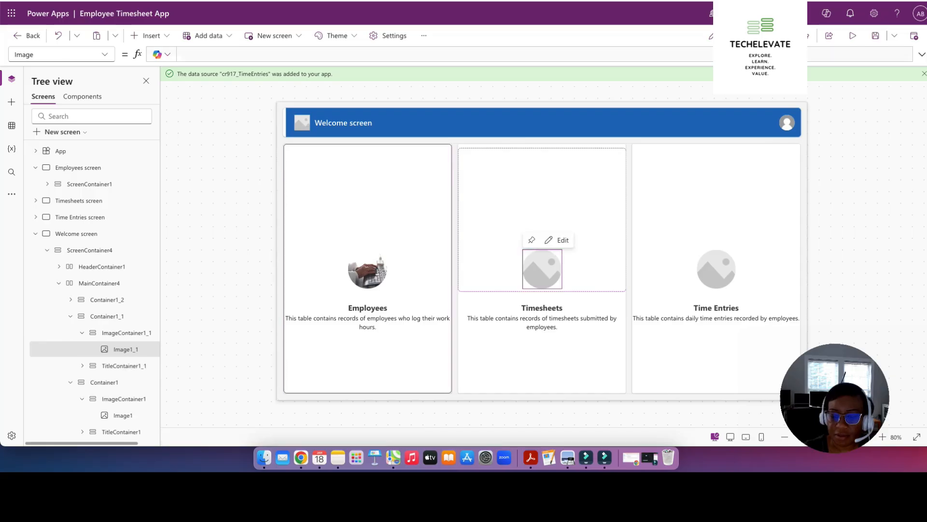
{"action": "left_click", "coordinate": [541, 212]}
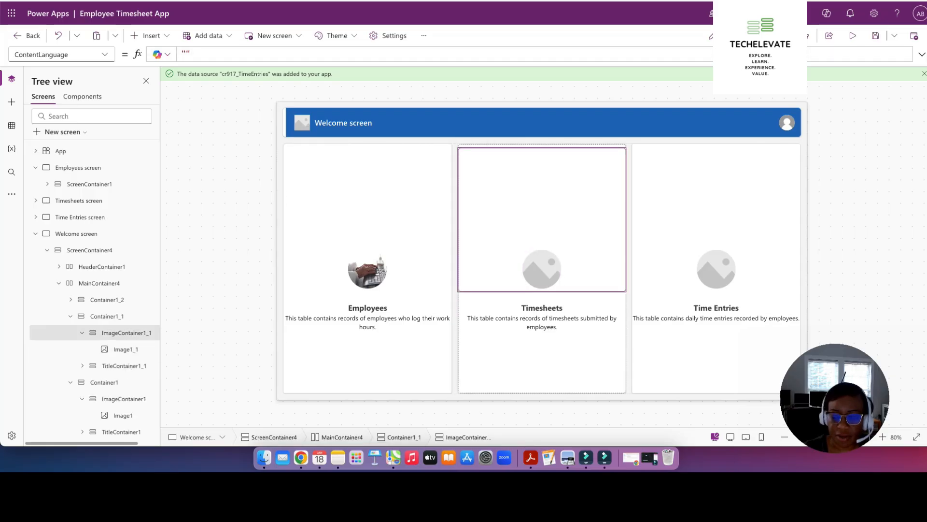
{"action": "left_click", "coordinate": [542, 213]}
{"action": "left_click", "coordinate": [559, 240]}
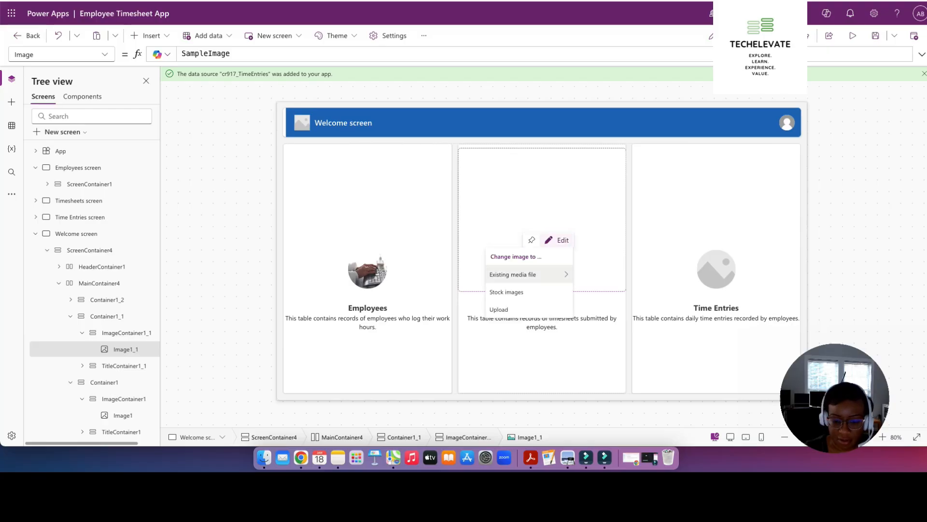
{"action": "left_click", "coordinate": [506, 292]}
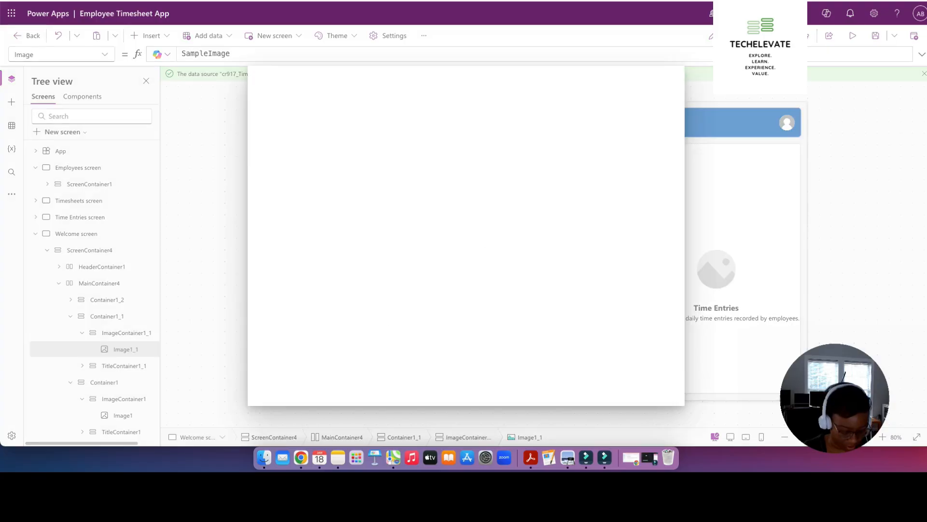
{"action": "type", "text": "clock"}
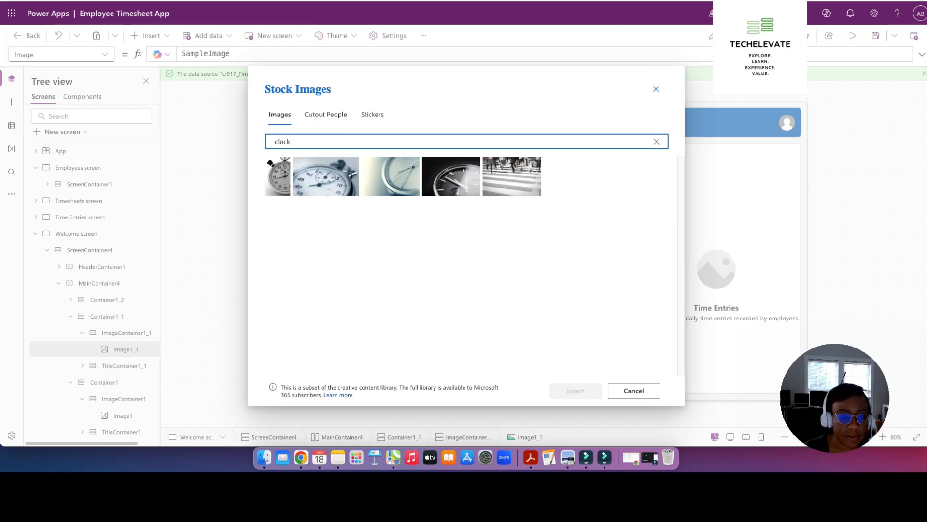
{"action": "left_click", "coordinate": [473, 164]}
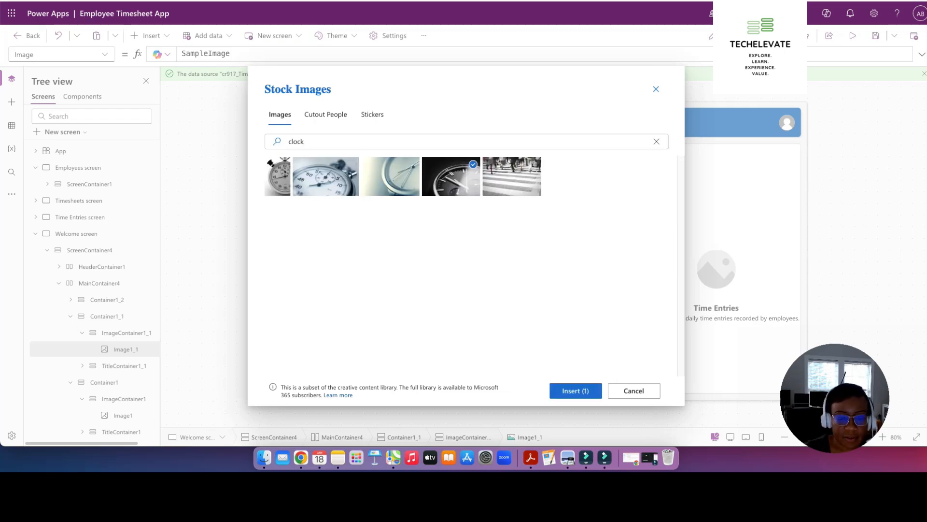
{"action": "left_click", "coordinate": [576, 390]}
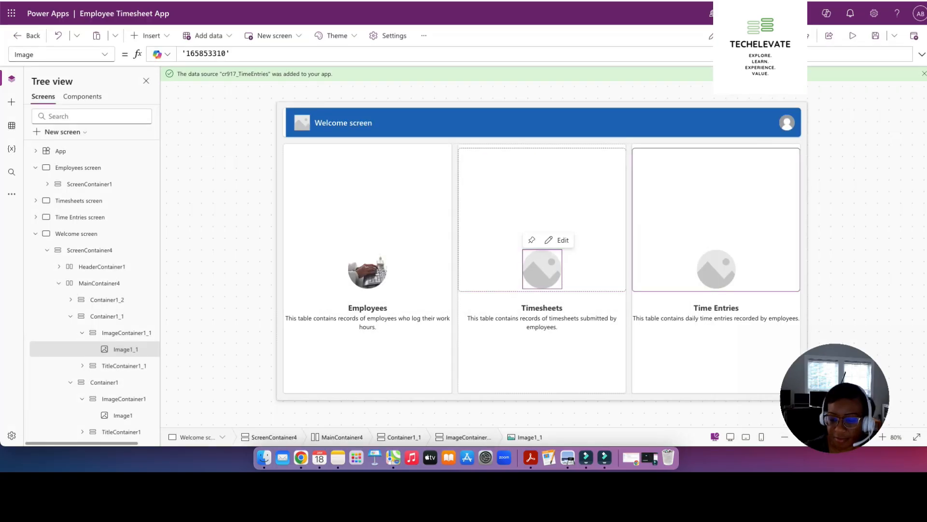
Replace the Time Entries card's placeholder with the bar-chart stock image, searching for "file", "folder" and finally "report"
{"action": "left_click", "coordinate": [717, 269]}
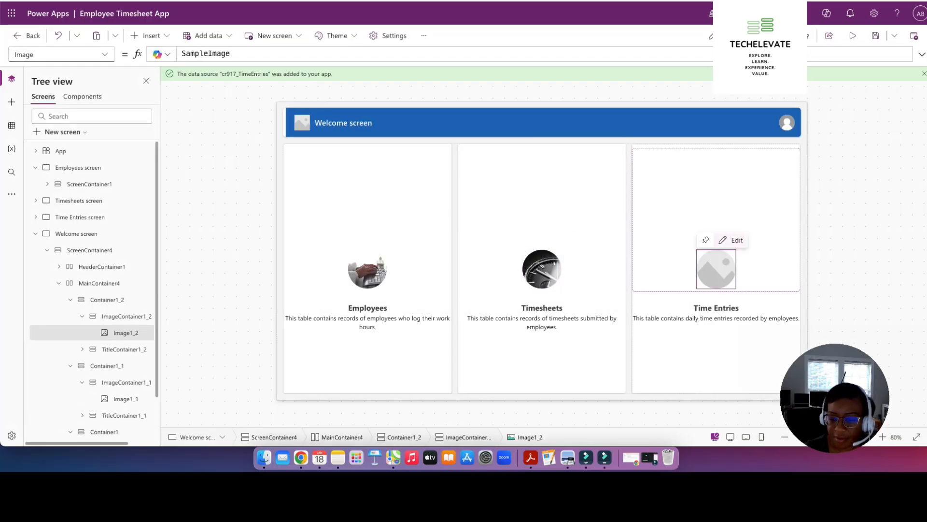
{"action": "left_click", "coordinate": [732, 240]}
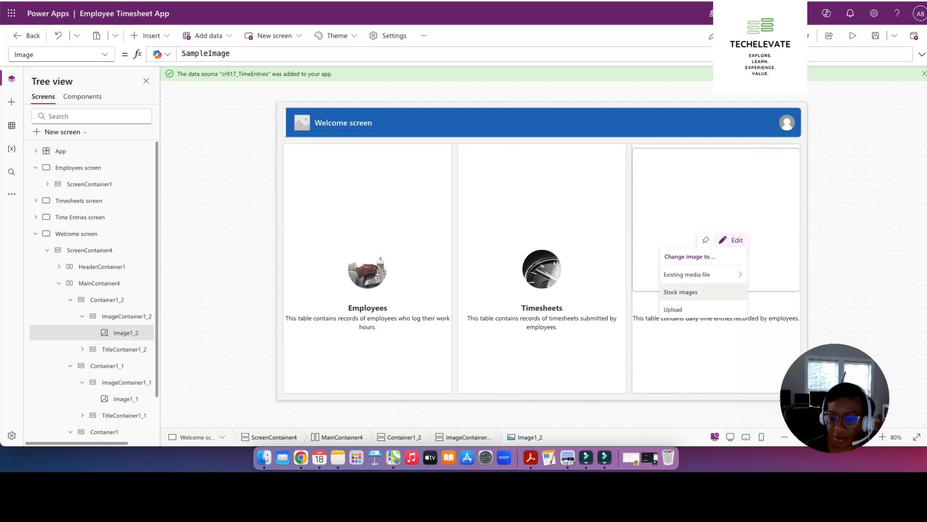
{"action": "left_click", "coordinate": [680, 292]}
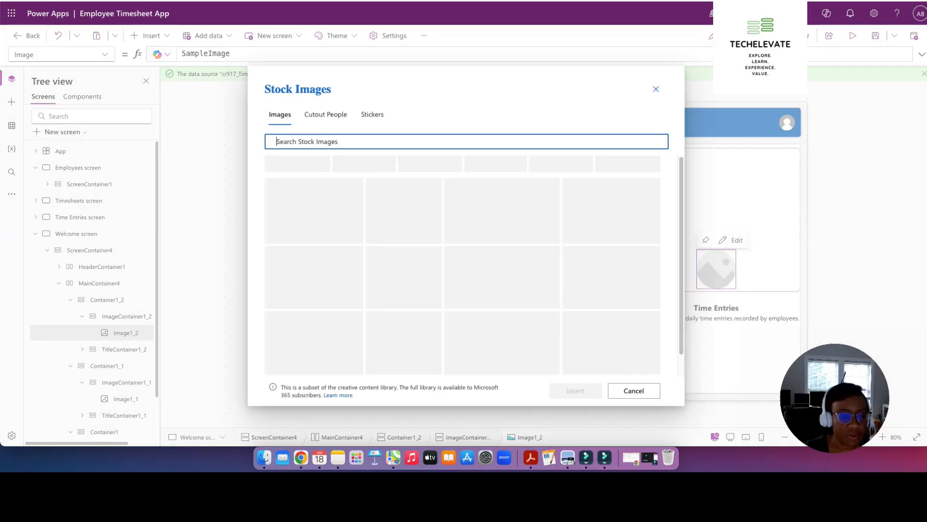
{"action": "type", "text": "file"}
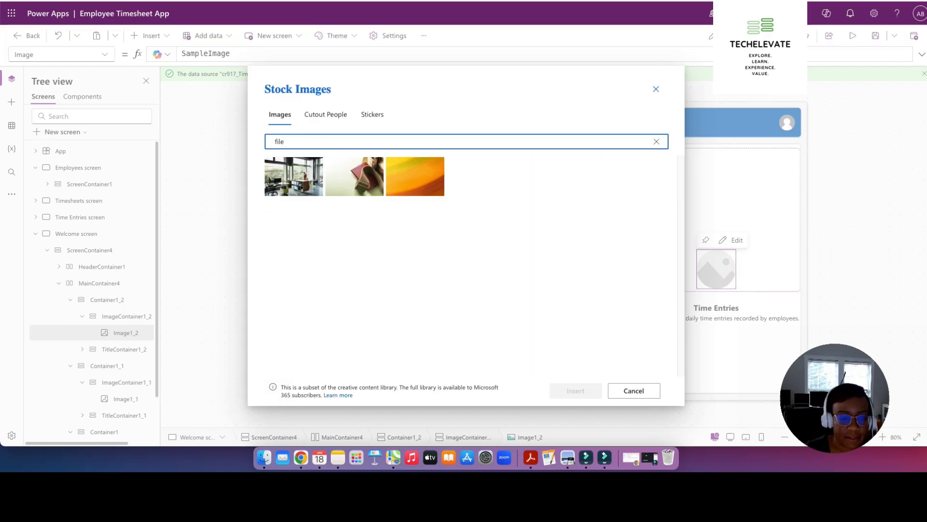
{"action": "key", "text": "super+a"}
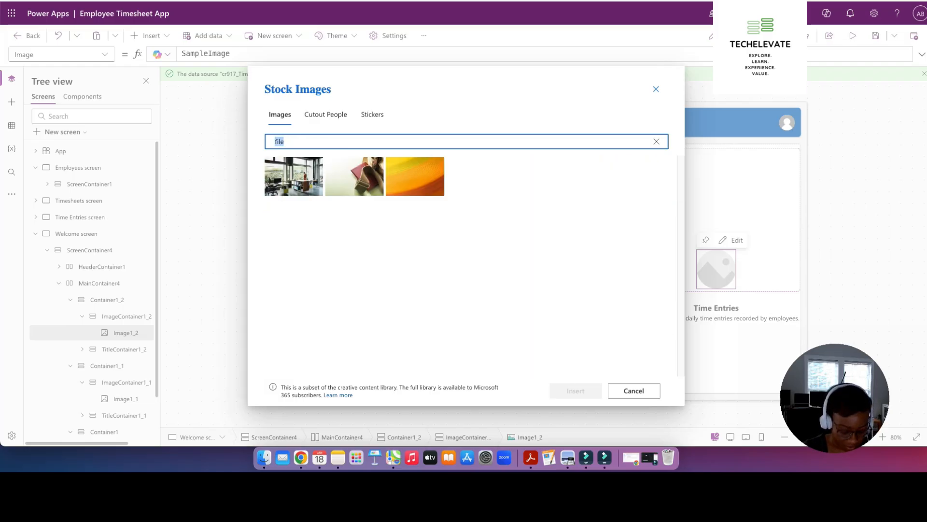
{"action": "type", "text": "folder"}
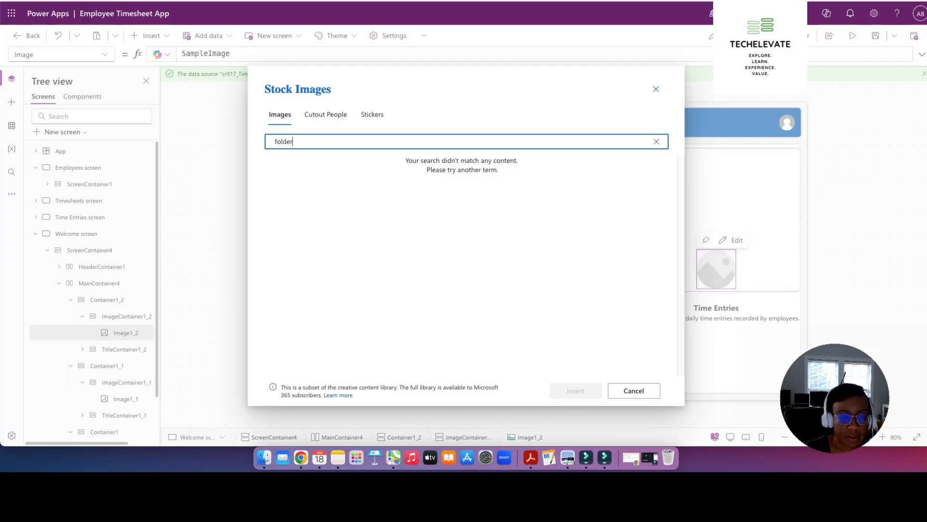
{"action": "key", "text": "super+a"}
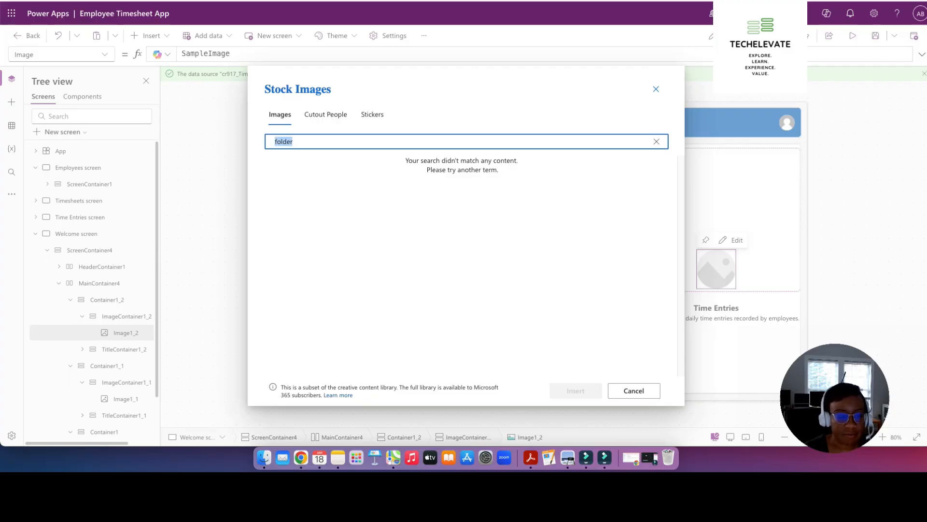
{"action": "type", "text": "report"}
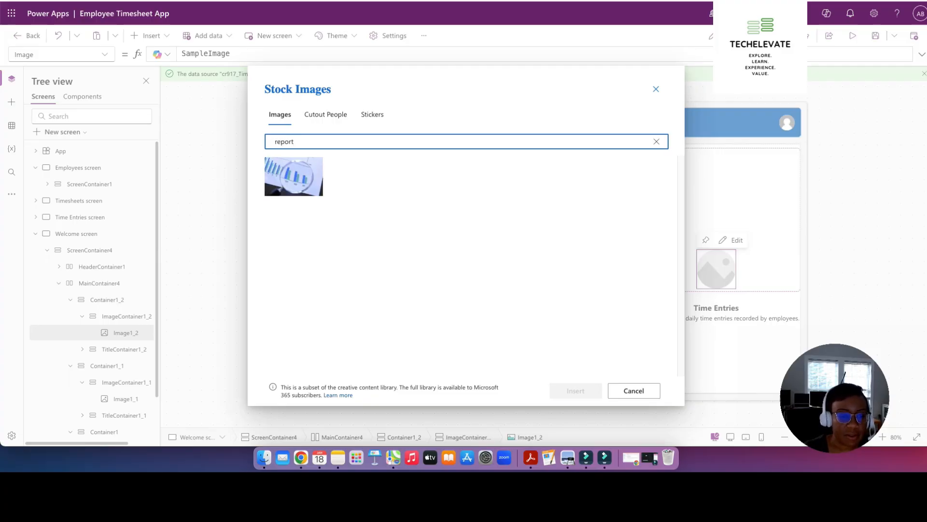
{"action": "left_click", "coordinate": [295, 177]}
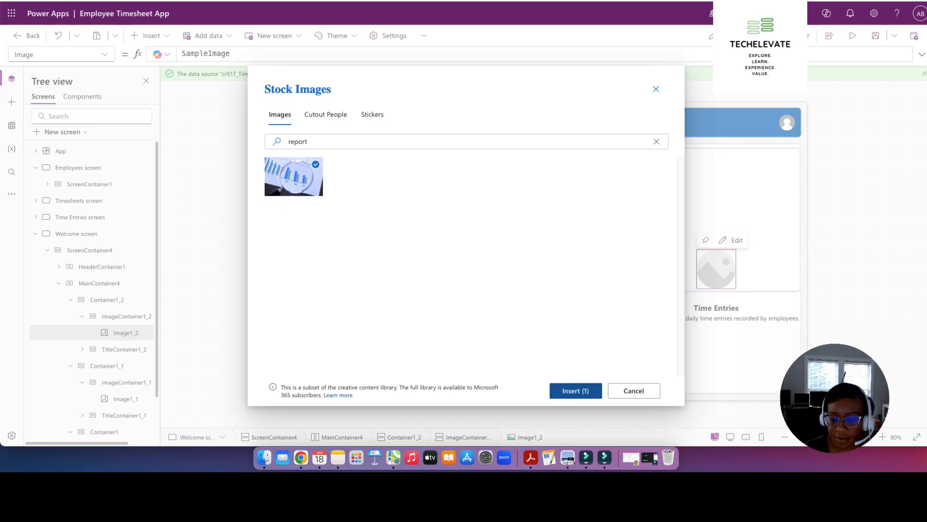
{"action": "left_click", "coordinate": [576, 390]}
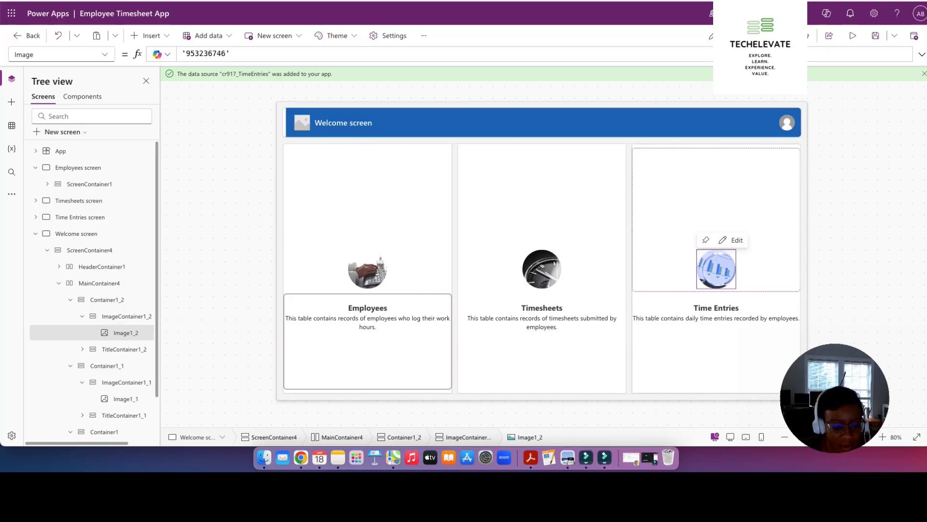
{"action": "left_click", "coordinate": [716, 217]}
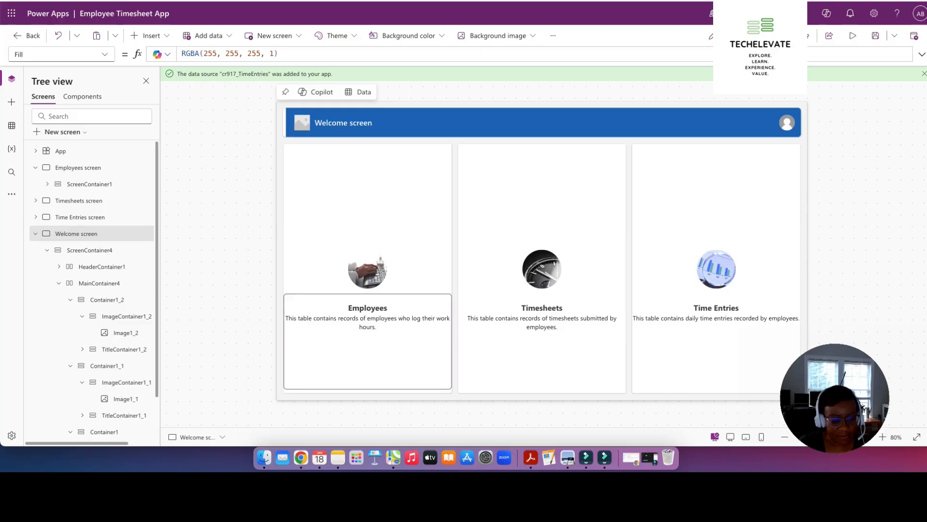
Review Copilot's conditional formatting suggestions for the Employees card's description text and close them without applying any
{"action": "left_click", "coordinate": [368, 327]}
{"action": "left_click", "coordinate": [372, 298]}
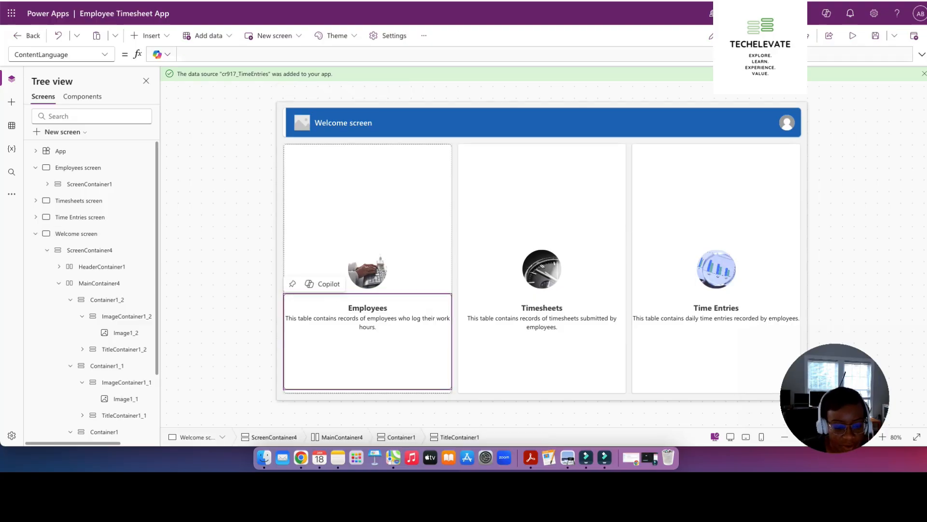
{"action": "left_click", "coordinate": [368, 329]}
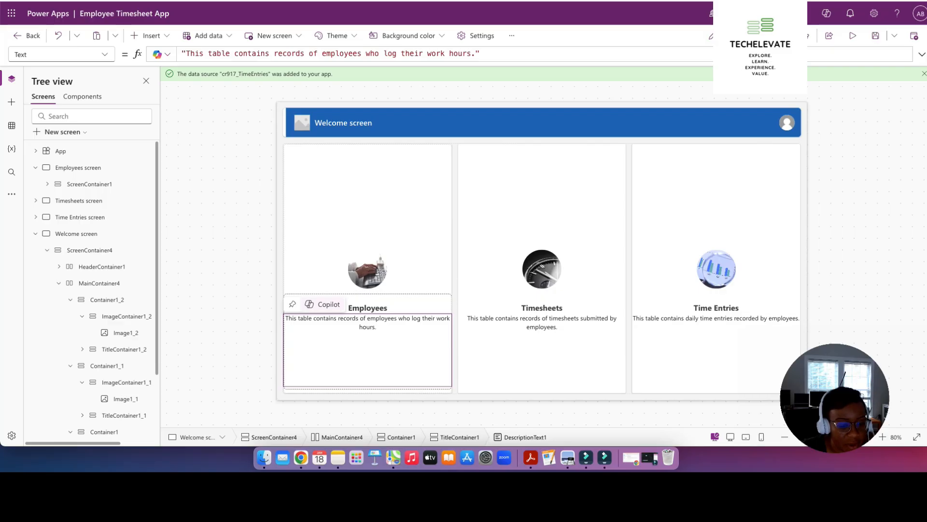
{"action": "left_click", "coordinate": [323, 304]}
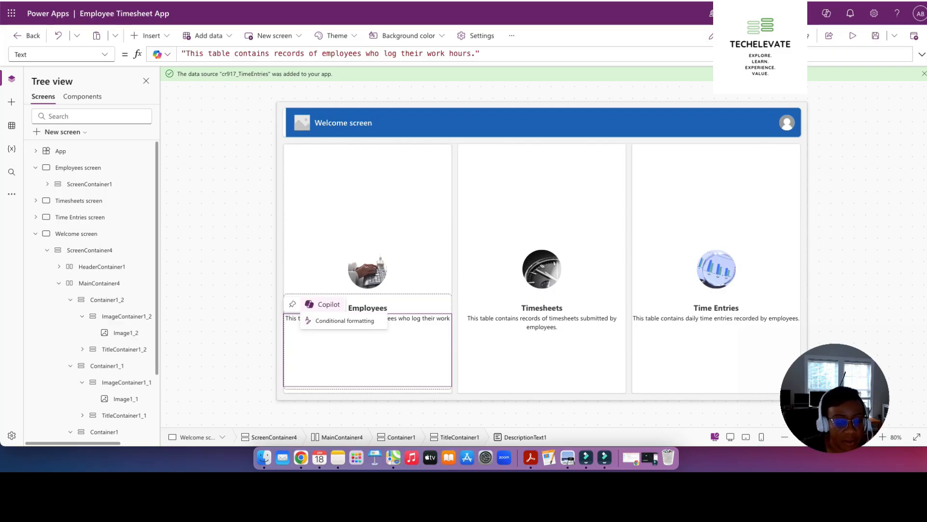
{"action": "left_click", "coordinate": [345, 320]}
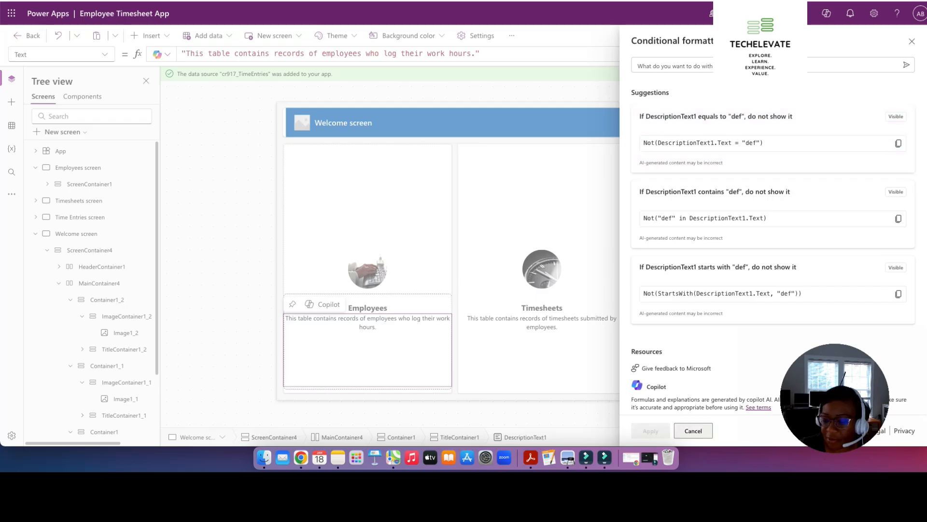
{"action": "left_click", "coordinate": [693, 430]}
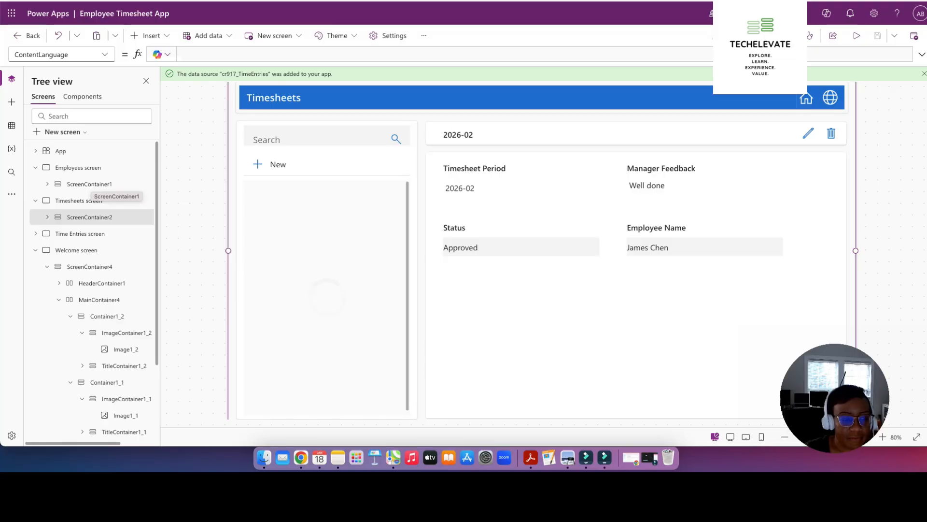
View the Employees, Timesheets and Time Entries screens one after another to check their record lists and detail forms
{"action": "left_click", "coordinate": [91, 184]}
{"action": "double_click", "coordinate": [92, 185]}
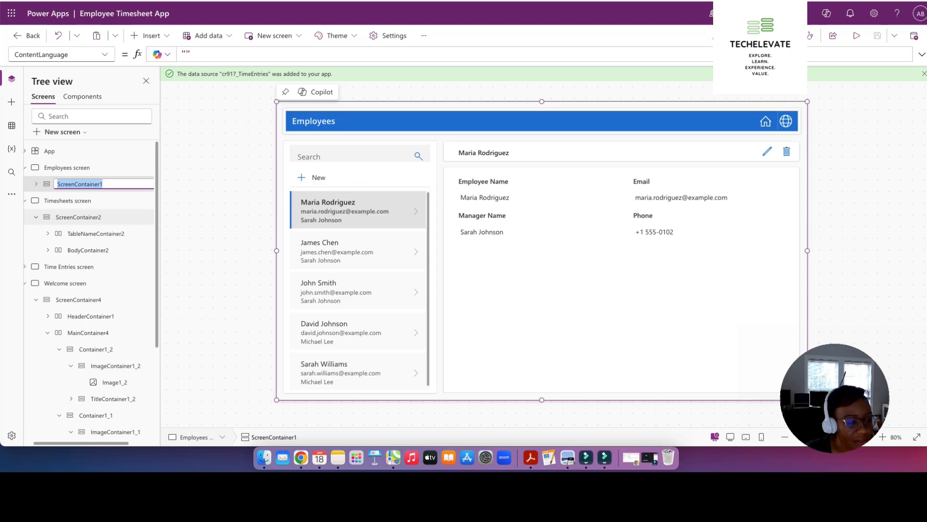
{"action": "left_click", "coordinate": [78, 217]}
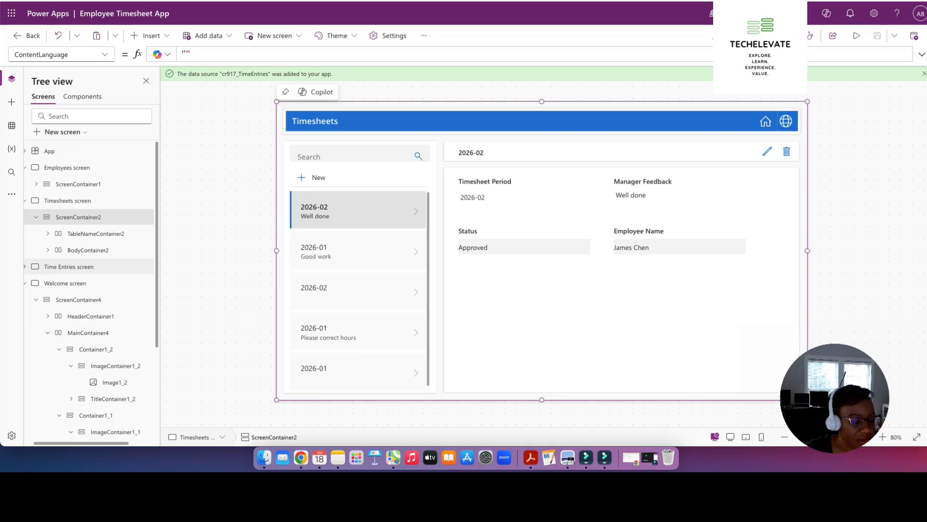
{"action": "left_click", "coordinate": [69, 266]}
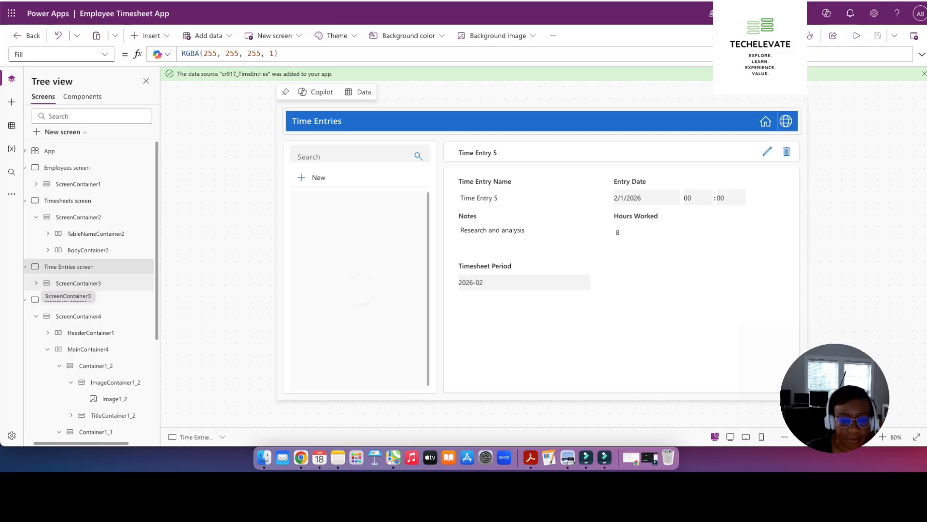
Preview the Time Entries screen and start a new time entry named "Power Apps Development Demo"
{"action": "left_click", "coordinate": [72, 283]}
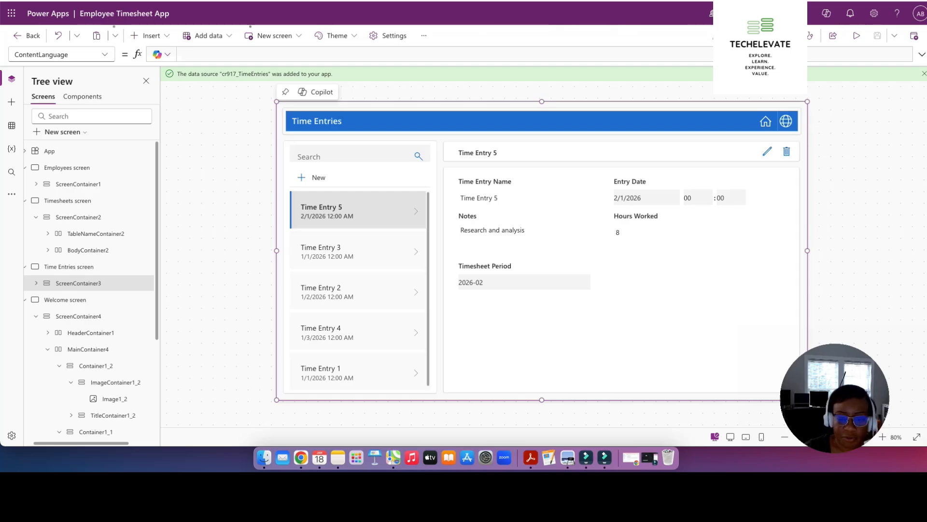
{"action": "key", "text": "F5"}
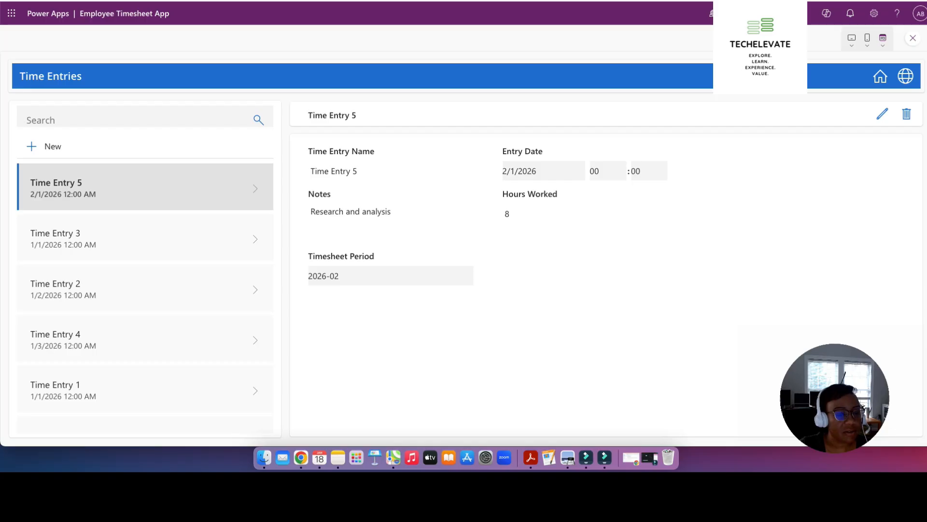
{"action": "left_click", "coordinate": [45, 146]}
{"action": "left_click", "coordinate": [390, 171]}
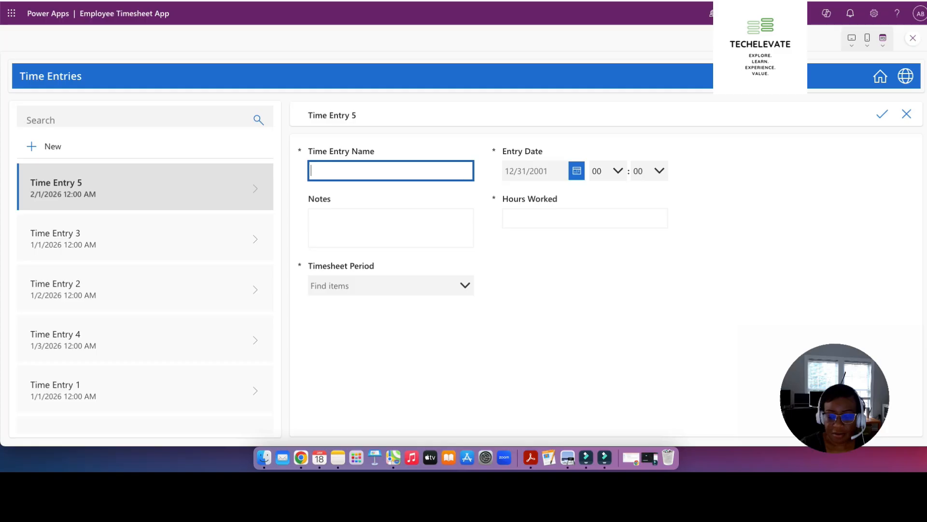
{"action": "type", "text": "Power A"}
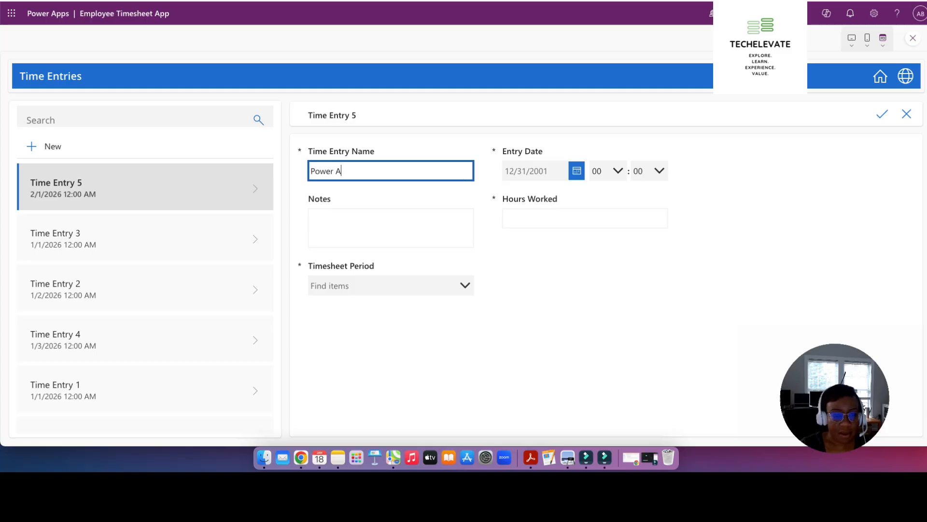
{"action": "type", "text": "pps Dev"}
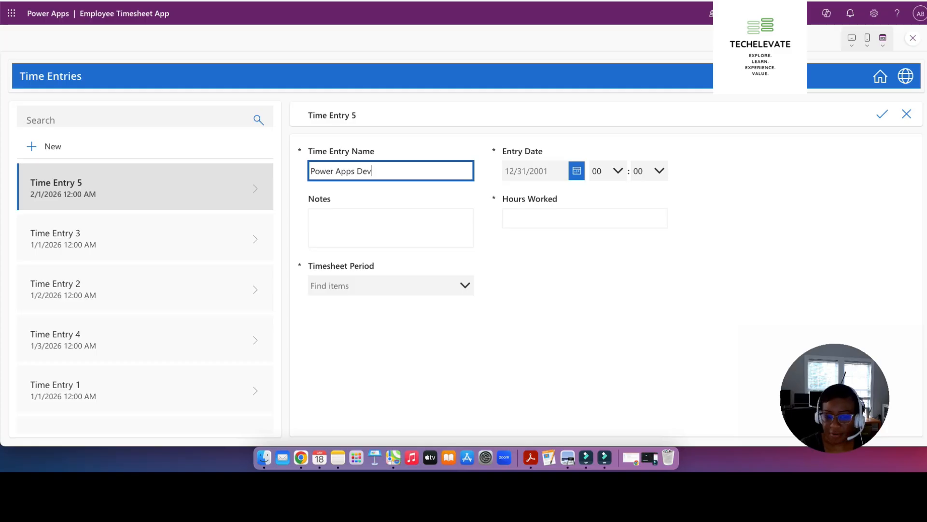
{"action": "type", "text": "elpopment Demo"}
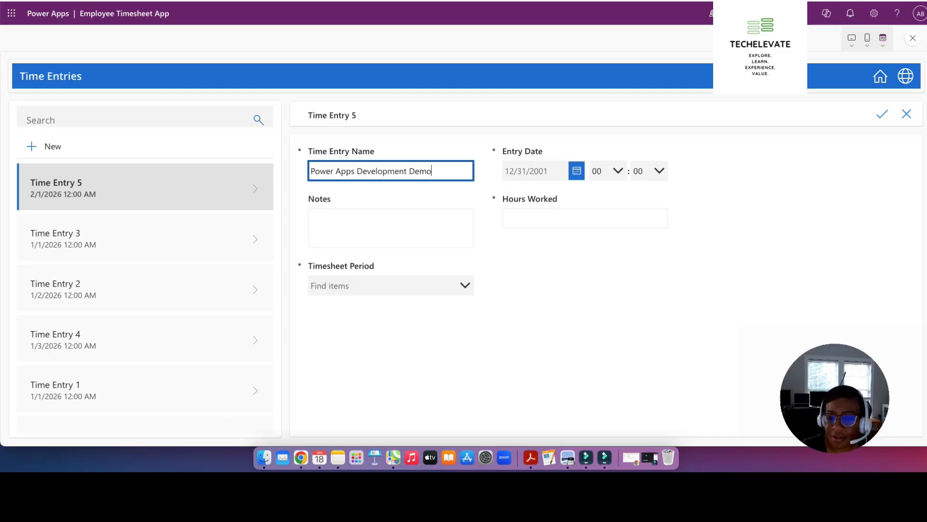
Set the new time entry's Entry Date to January 18, 2026
{"action": "left_click", "coordinate": [577, 171]}
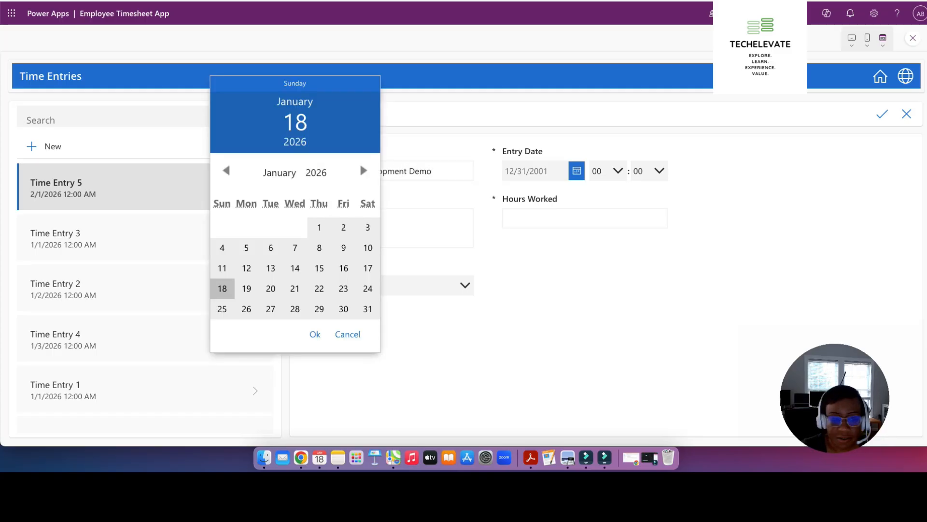
{"action": "left_click", "coordinate": [222, 289]}
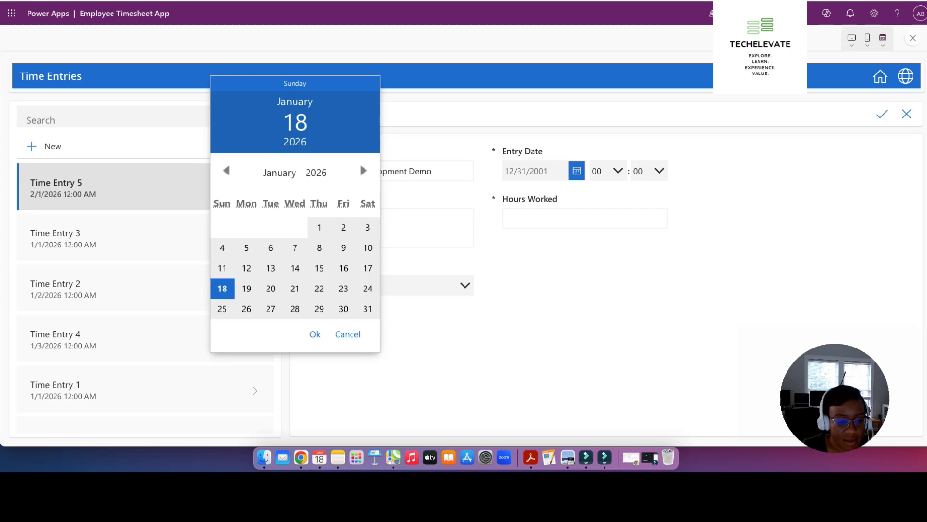
{"action": "left_click", "coordinate": [343, 289]}
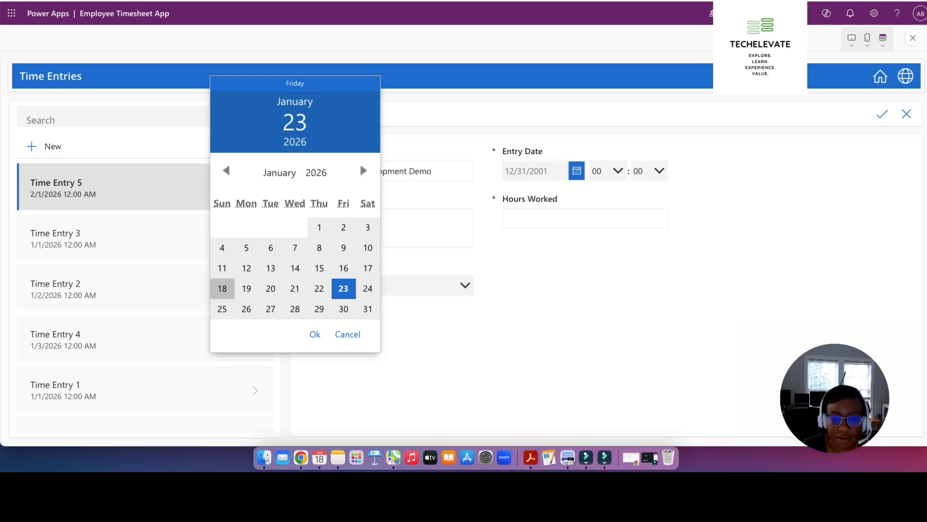
{"action": "left_click", "coordinate": [222, 289]}
{"action": "left_click", "coordinate": [315, 335]}
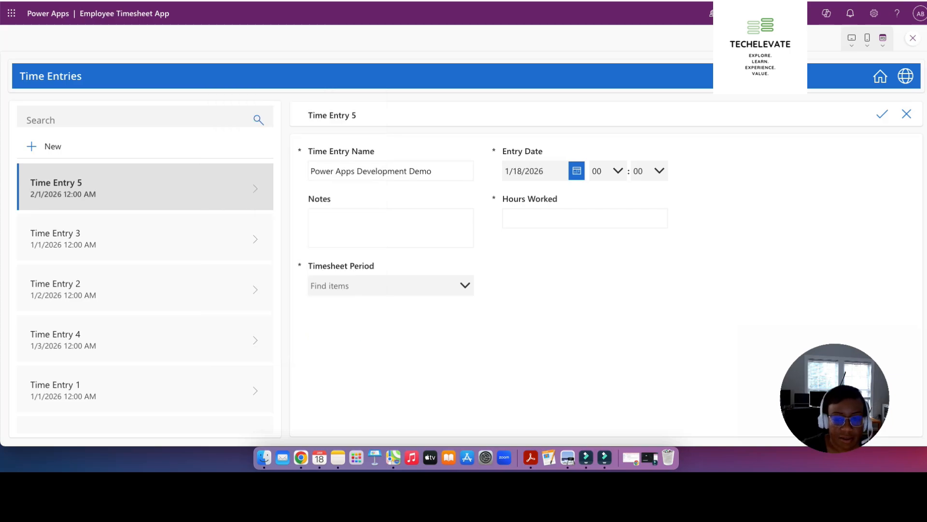
Enter 40 as the Hours Worked and "remote work only" as the Notes of the new time entry
{"action": "left_click", "coordinate": [584, 218]}
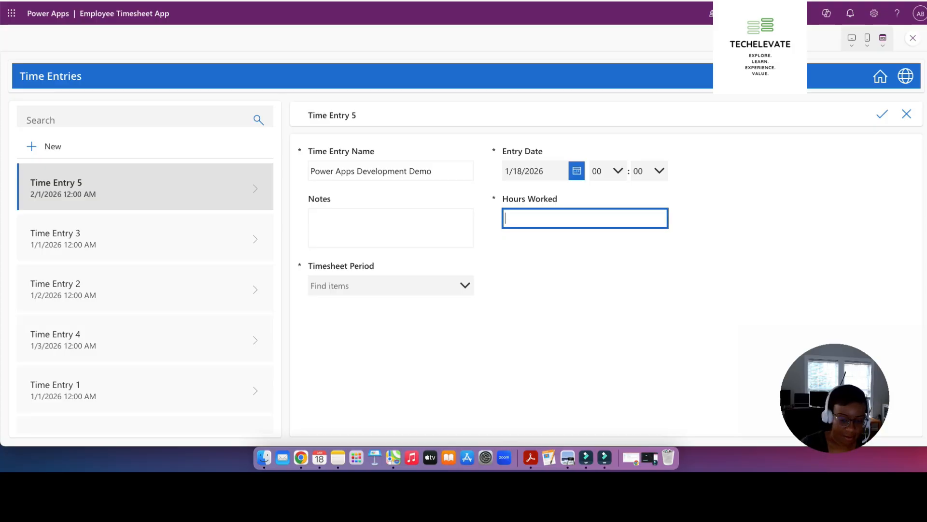
{"action": "type", "text": "40"}
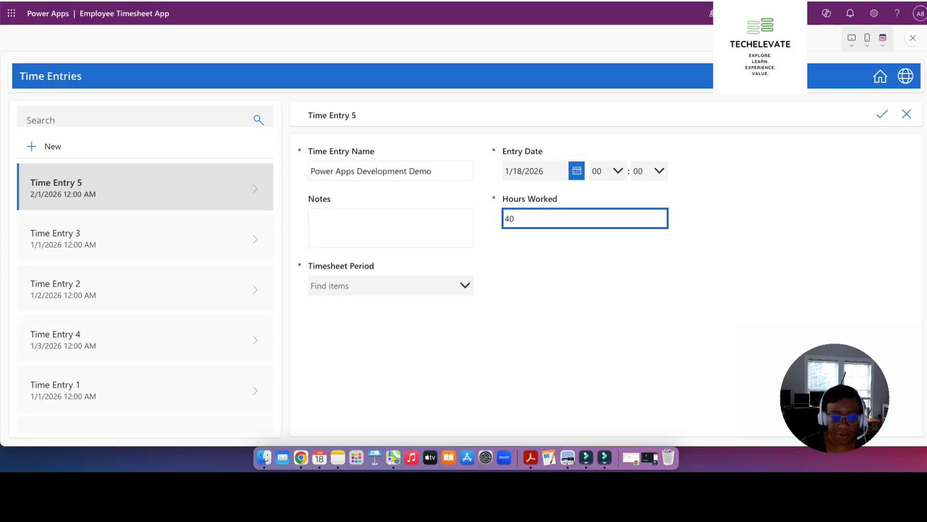
{"action": "left_click", "coordinate": [391, 228]}
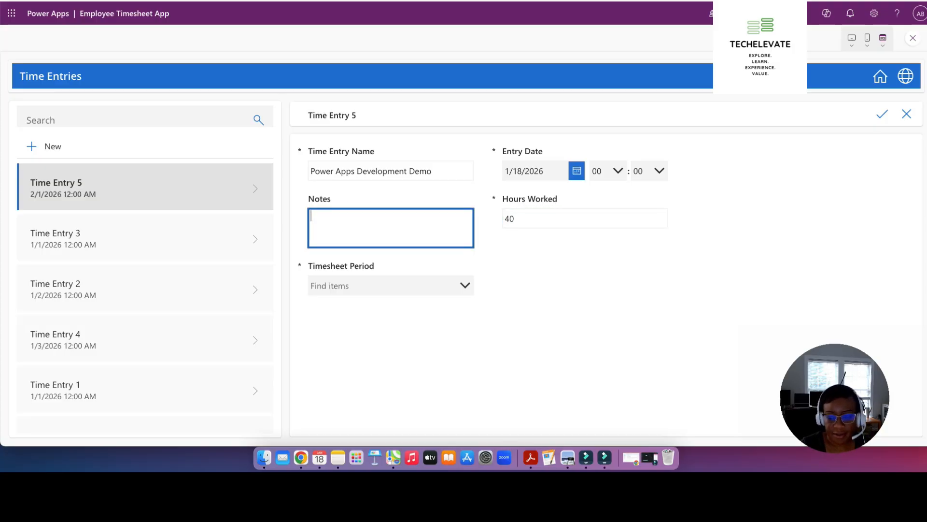
{"action": "type", "text": "remote work"}
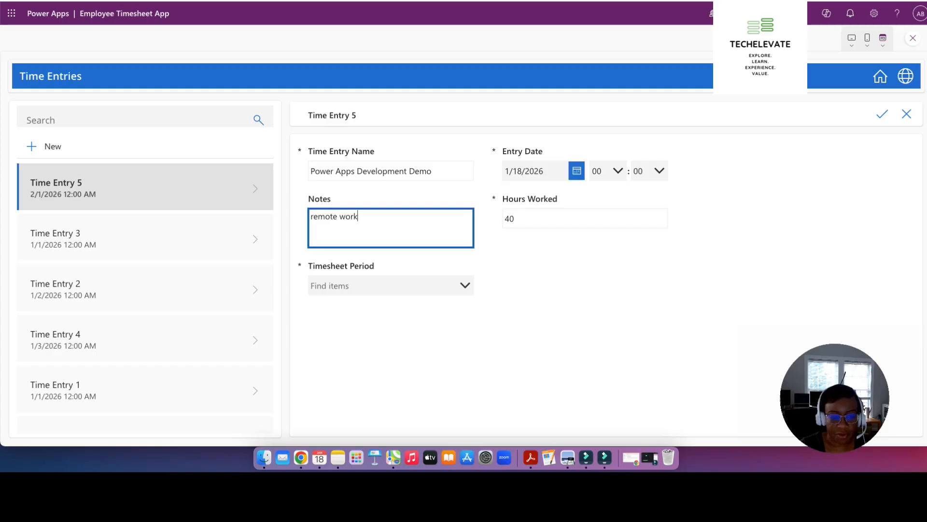
{"action": "type", "text": " only"}
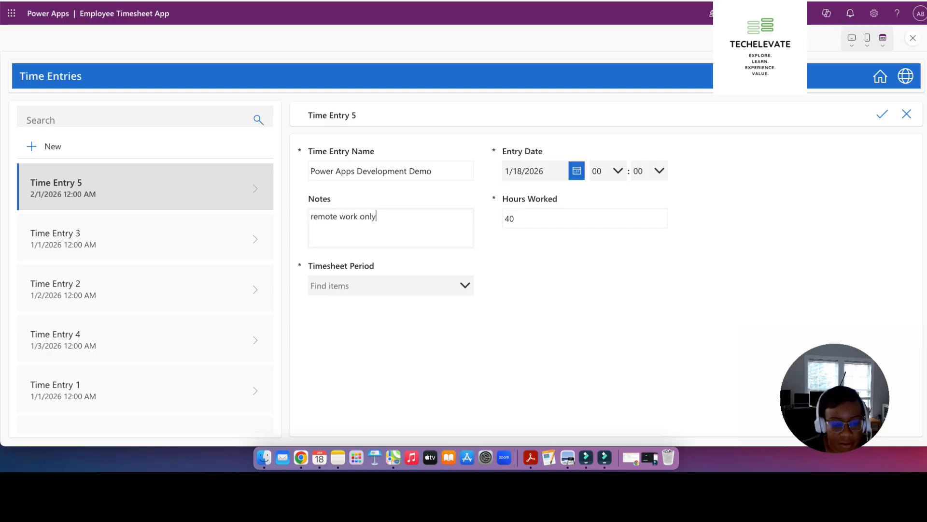
Save the new time entry with Timesheet Period 2026-01 and open the Time Entry 5 record
{"action": "left_click", "coordinate": [391, 286]}
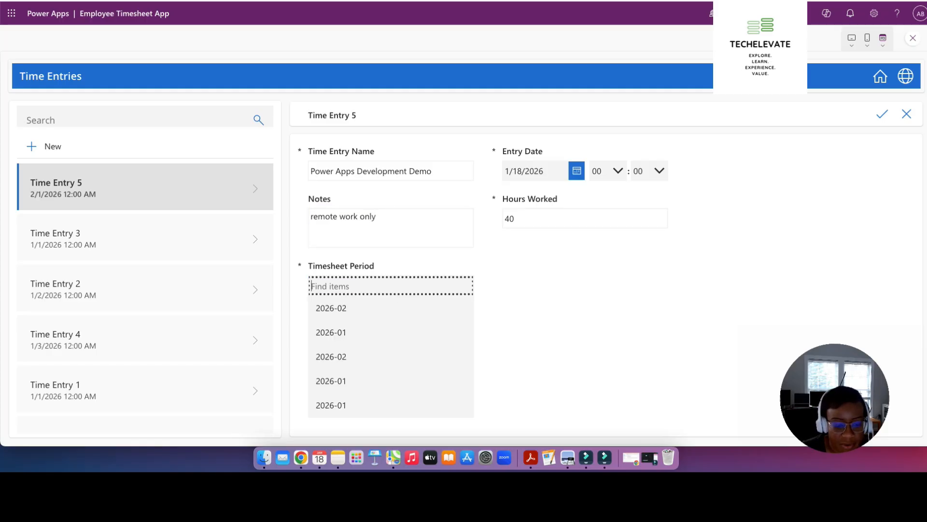
{"action": "left_click", "coordinate": [331, 333]}
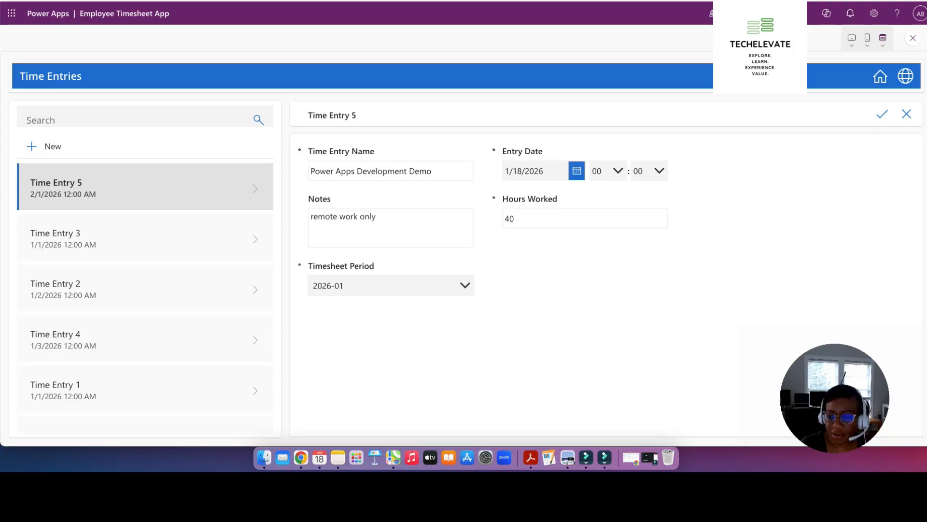
{"action": "left_click", "coordinate": [883, 114]}
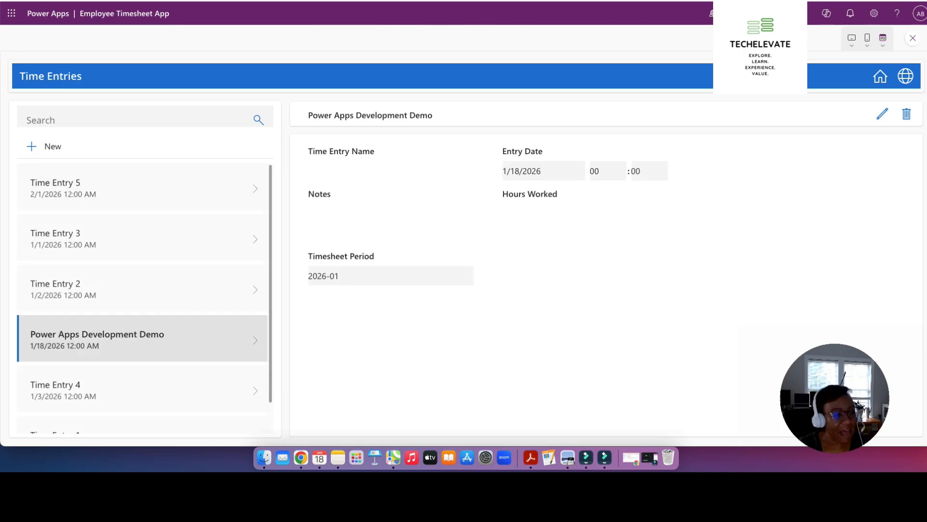
{"action": "left_click", "coordinate": [142, 187]}
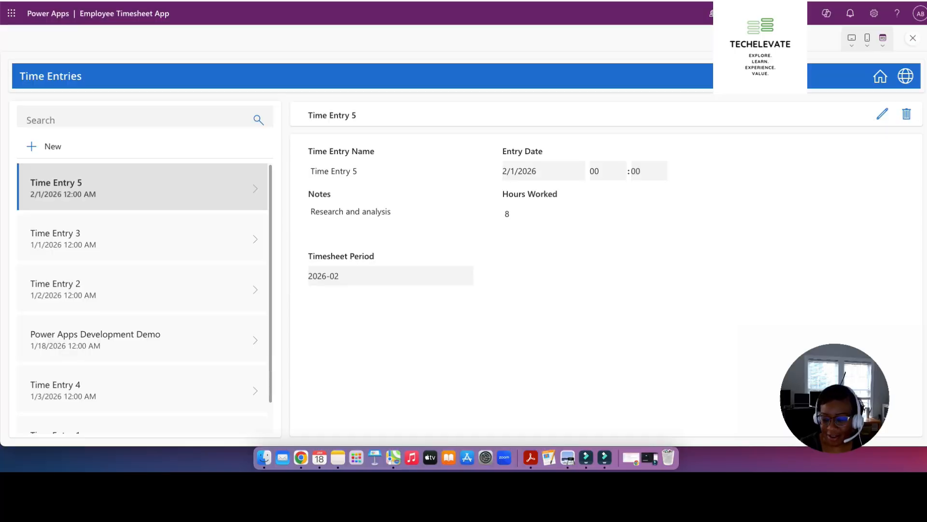